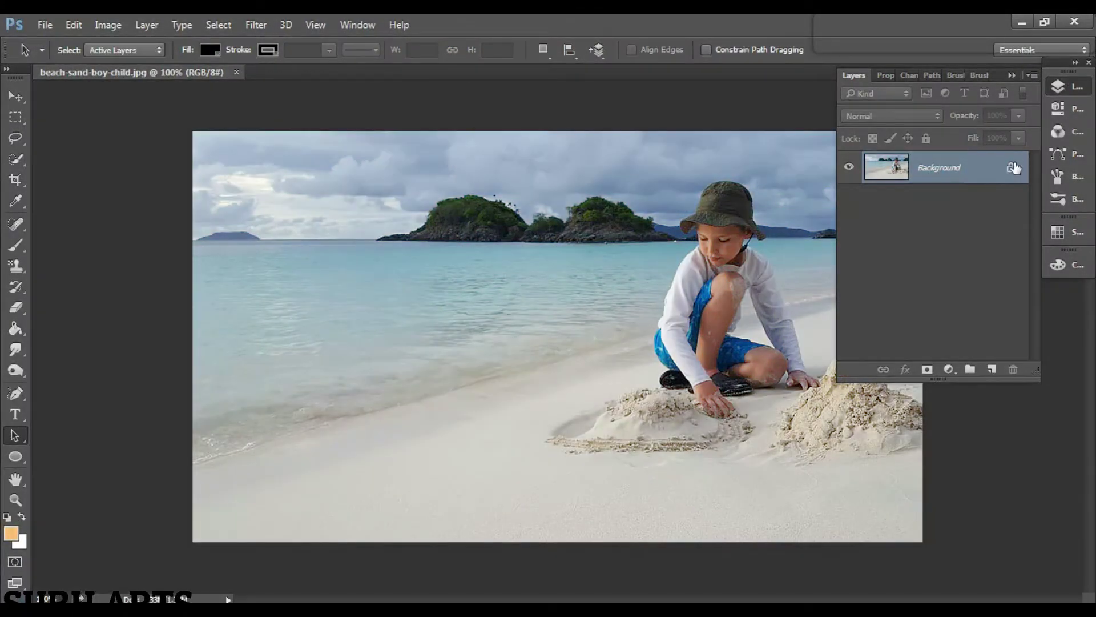
Step: Unlock the Background layer as Layer 0, duplicate it, and select Layer 0
left_click(1008, 170)
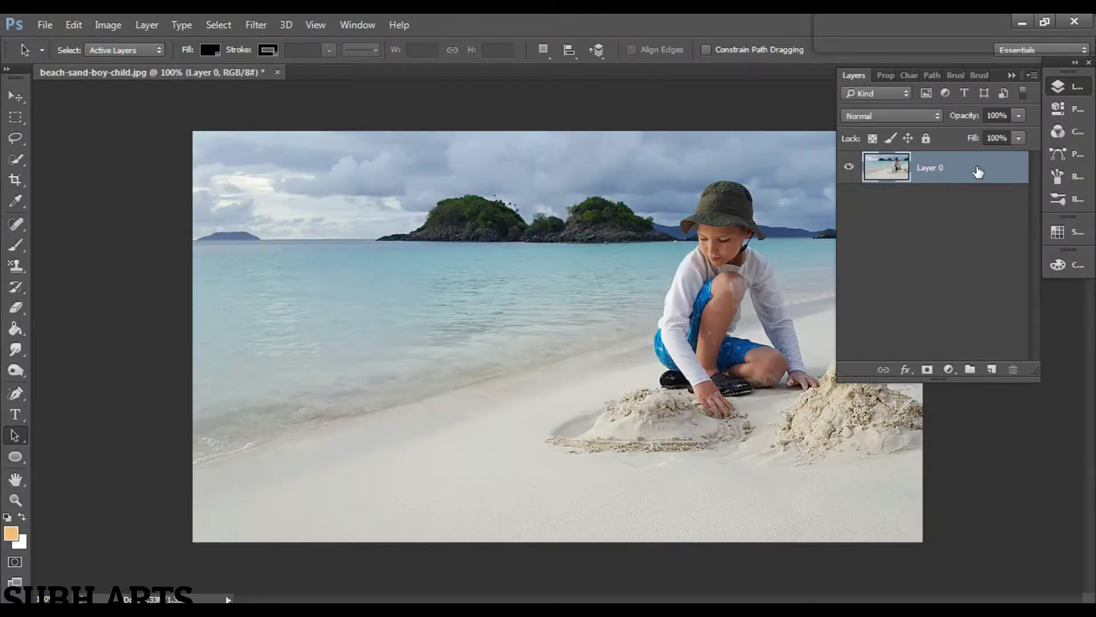
left_click_drag(978, 171, 993, 368)
left_click(968, 199)
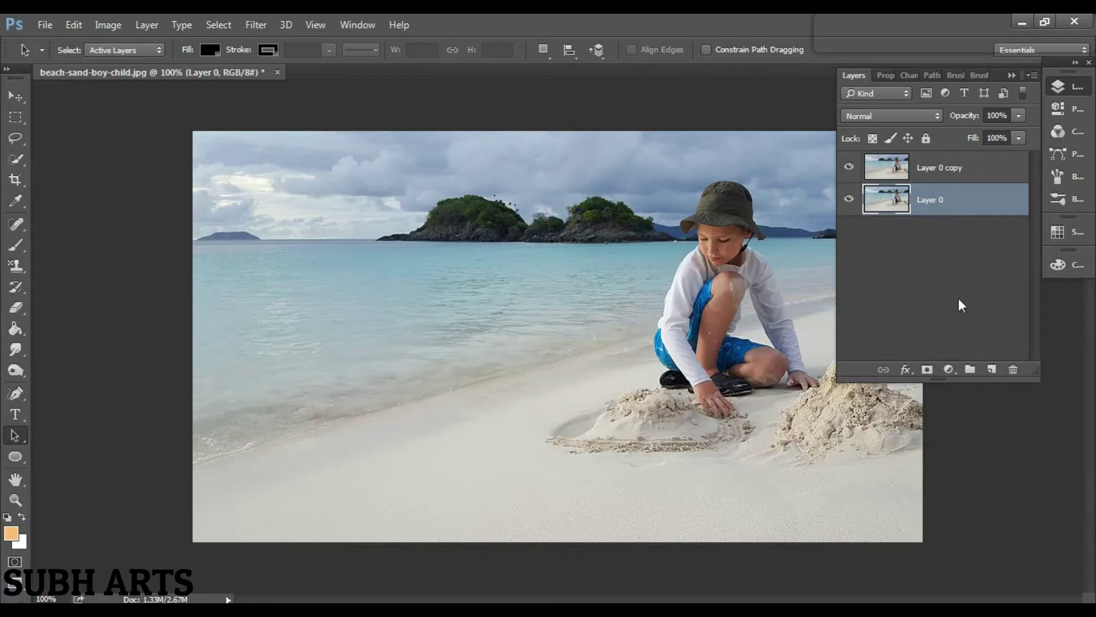
Step: Add a light grey f0f0f0 Solid Color fill layer, Color Fill 1, above Layer 0
left_click(949, 370)
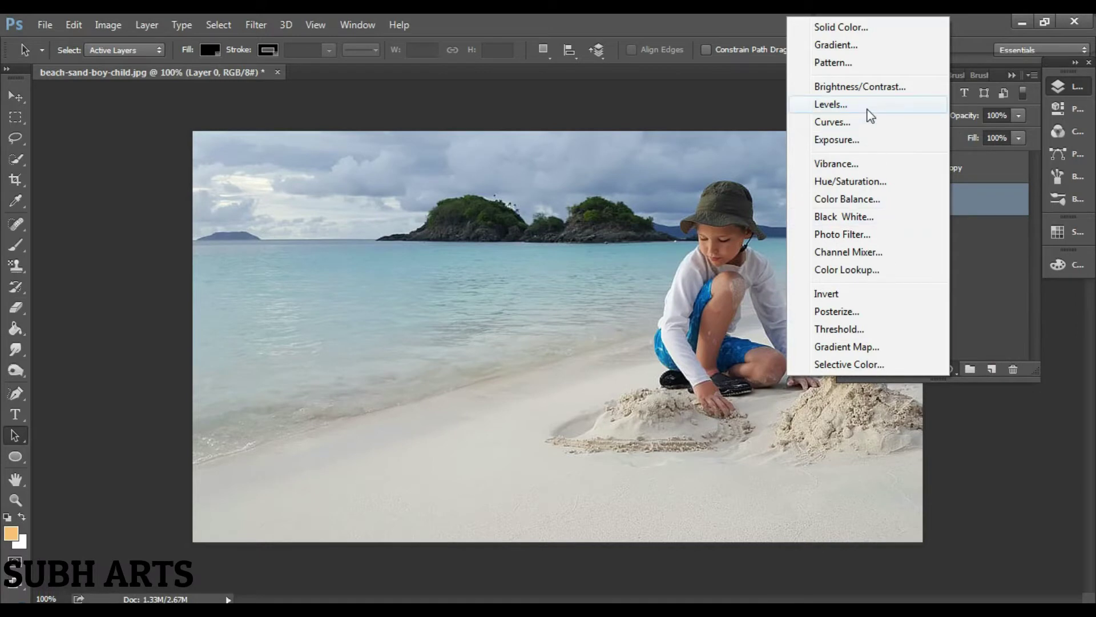
left_click(882, 30)
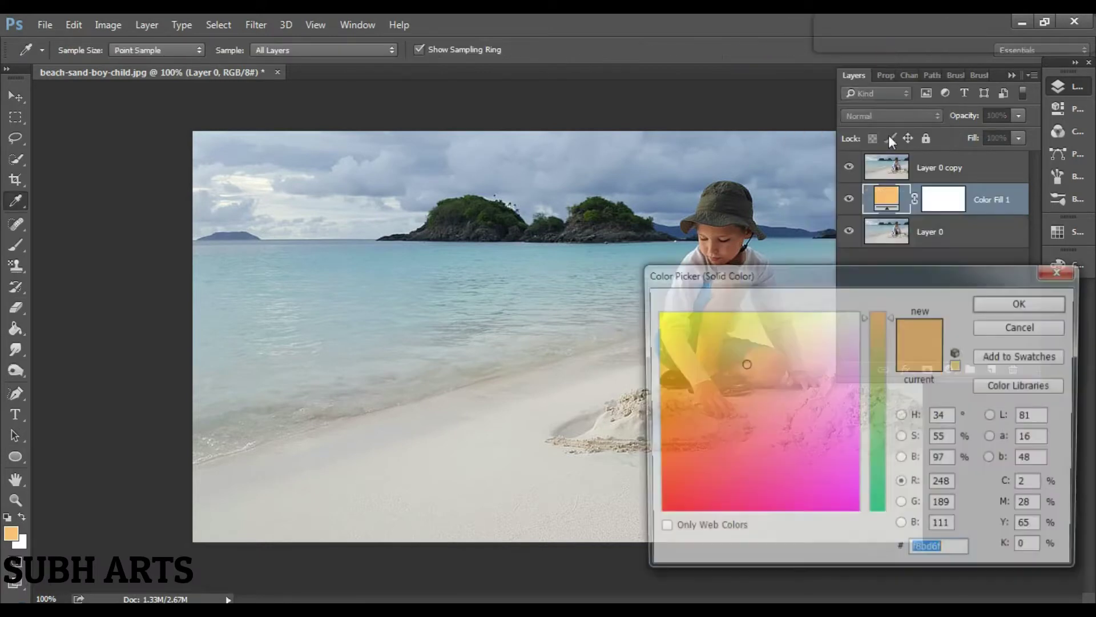
left_click(903, 417)
left_click_drag(785, 334, 634, 324)
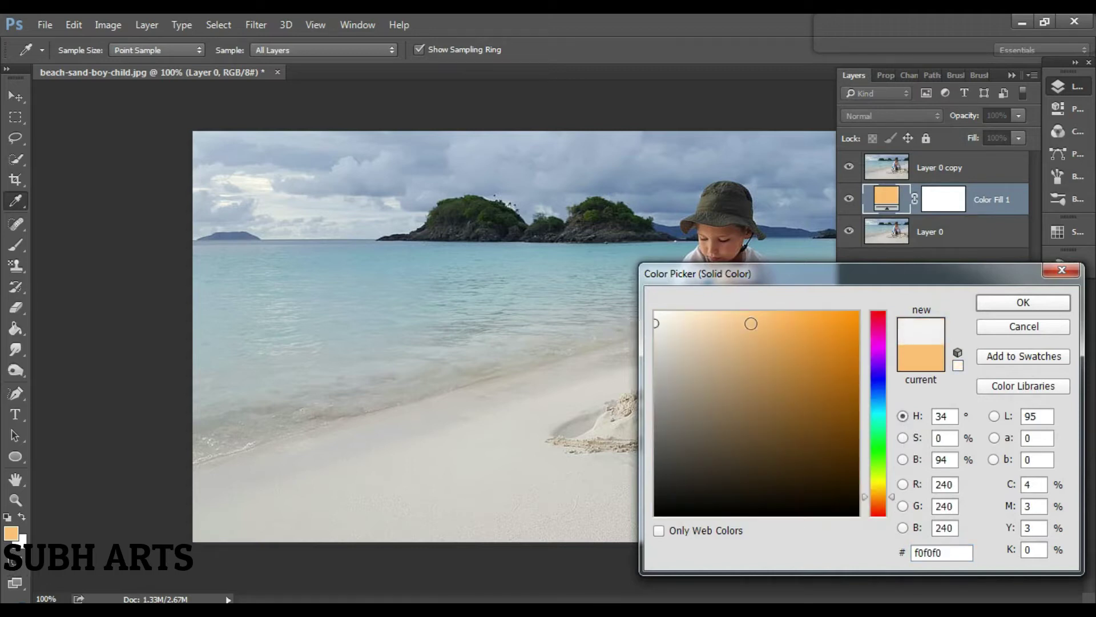
left_click(1021, 302)
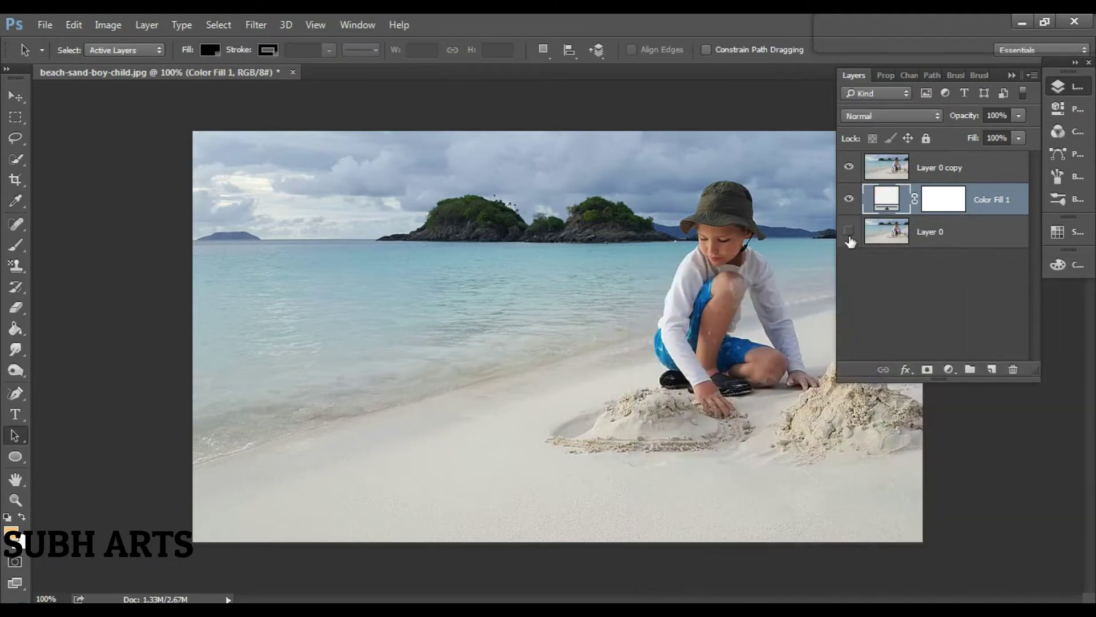
Step: Show Layer 0 again, select Layer 0 copy, and collapse the Layers panel
left_click(850, 169)
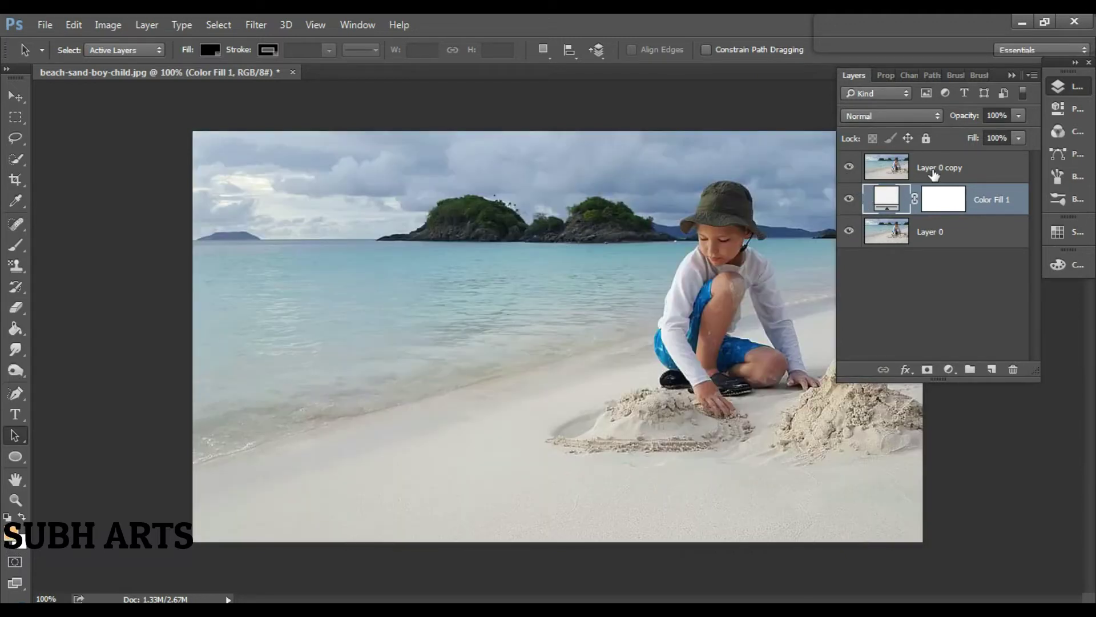
left_click(934, 175)
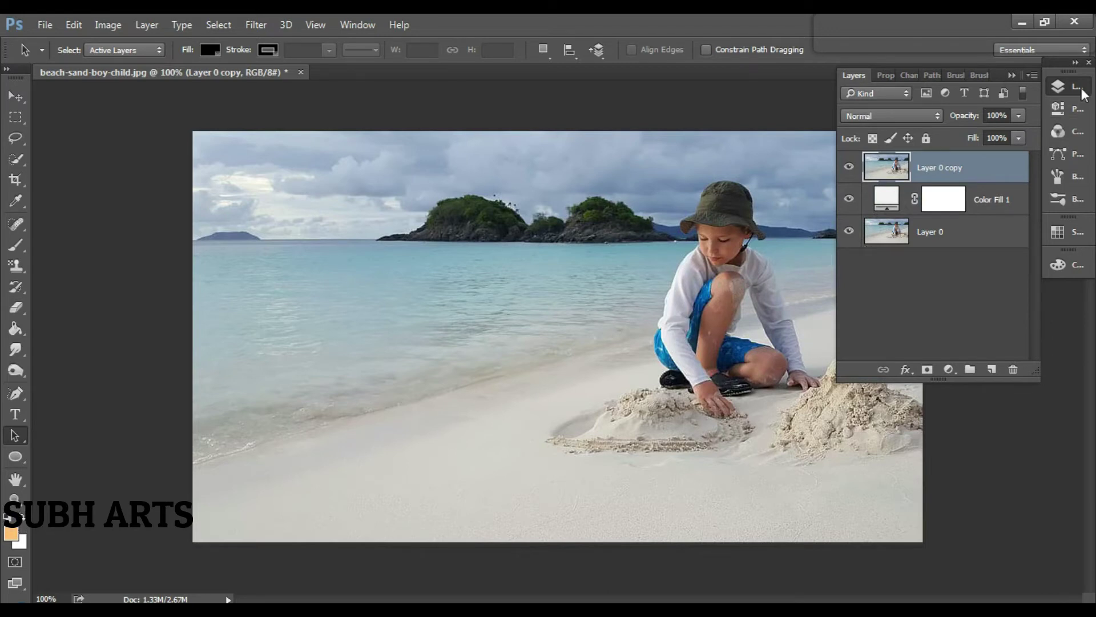
left_click(1058, 87)
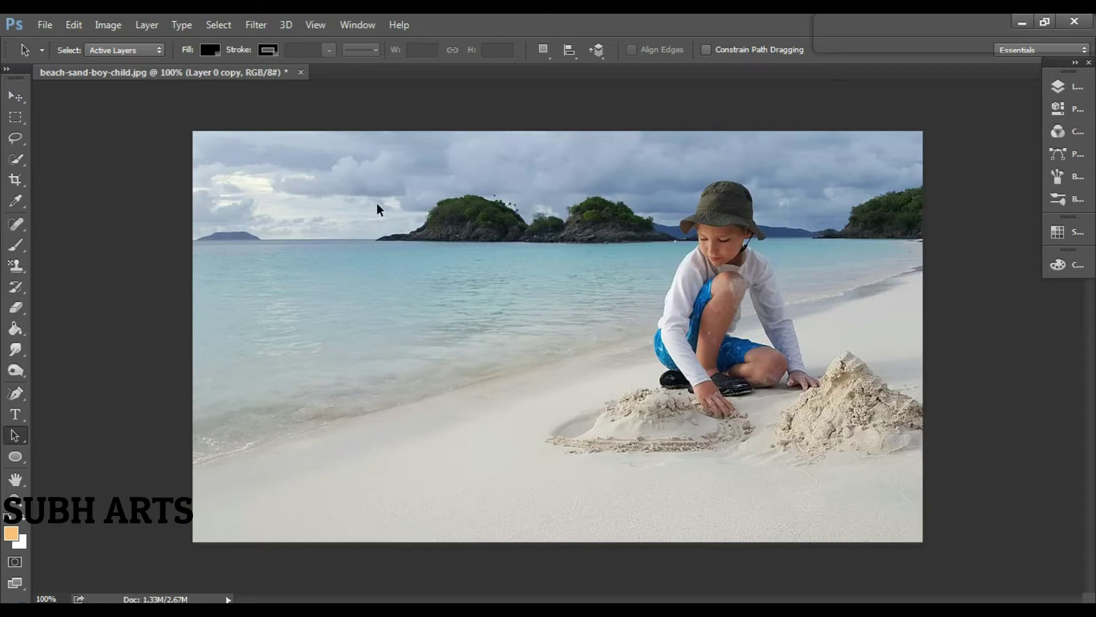
Step: Draw a rectangular marquee around the boy and sandcastles on Layer 0 copy
left_click(23, 118)
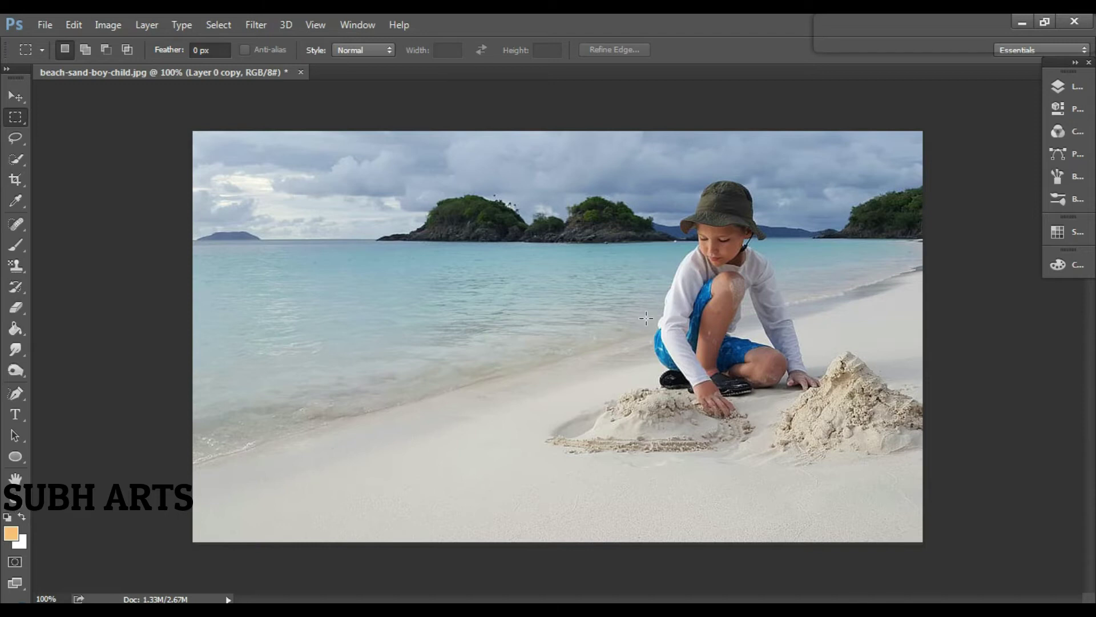
mouse_move(587, 320)
left_mouse_down()
mouse_move(936, 334)
mouse_move(934, 504)
left_mouse_up()
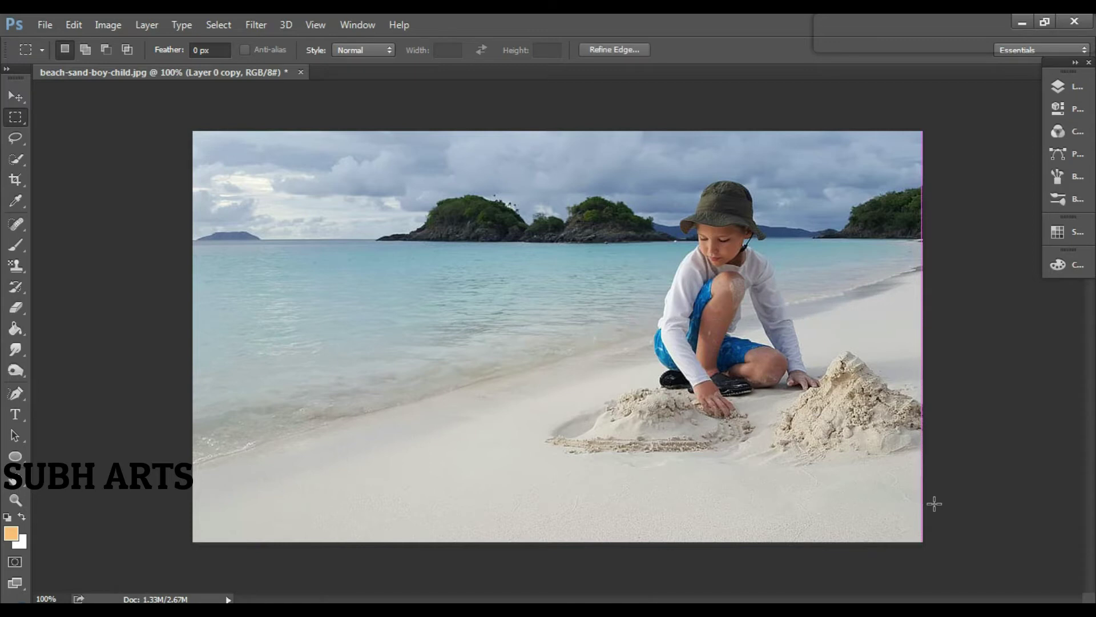
left_click(1078, 92)
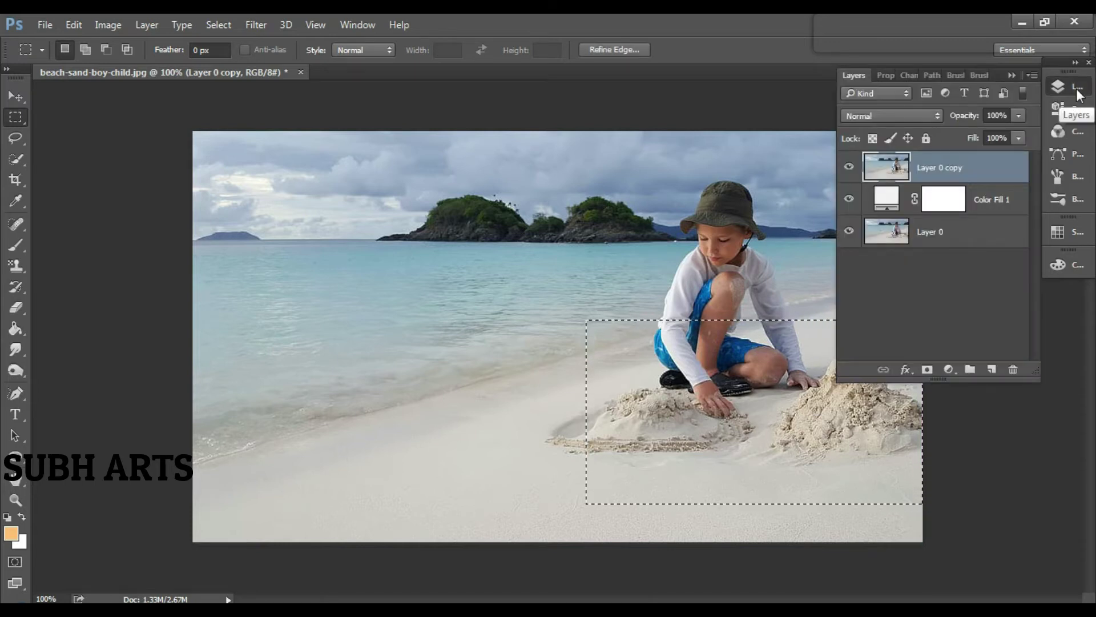
left_click(1078, 92)
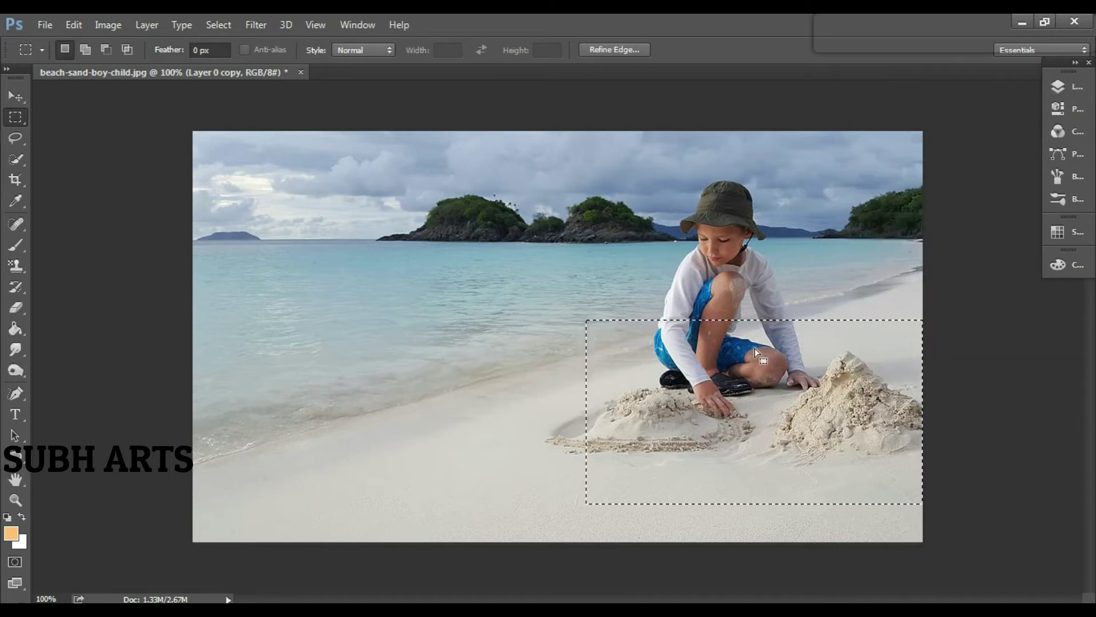
Step: Transform the selection in Perspective mode, slanting its left edge about 5.7°
right_click(729, 378)
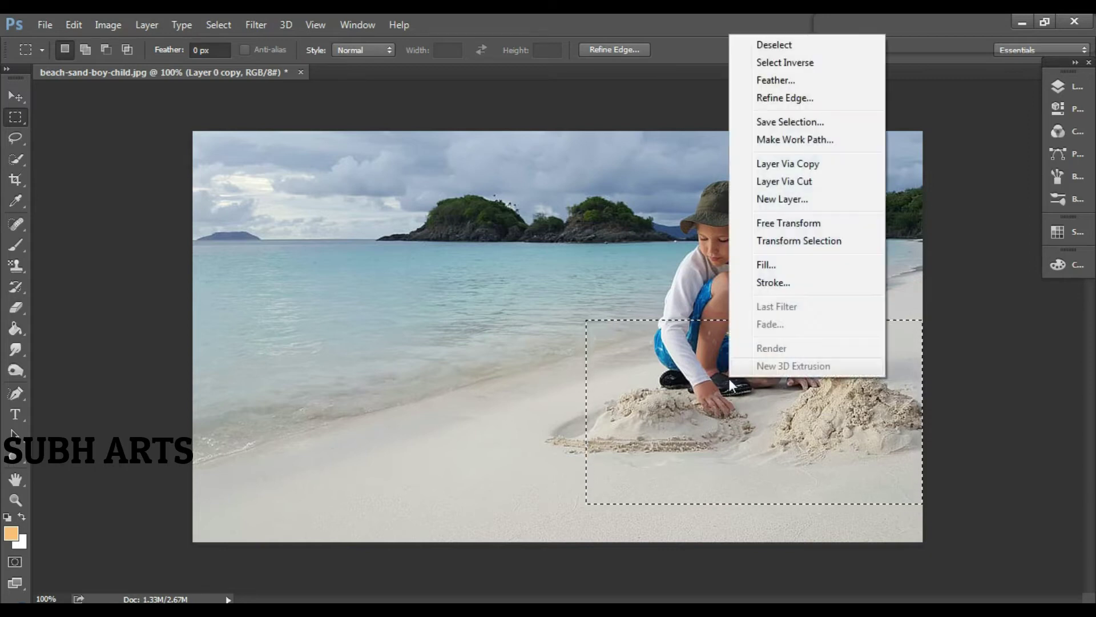
left_click(820, 238)
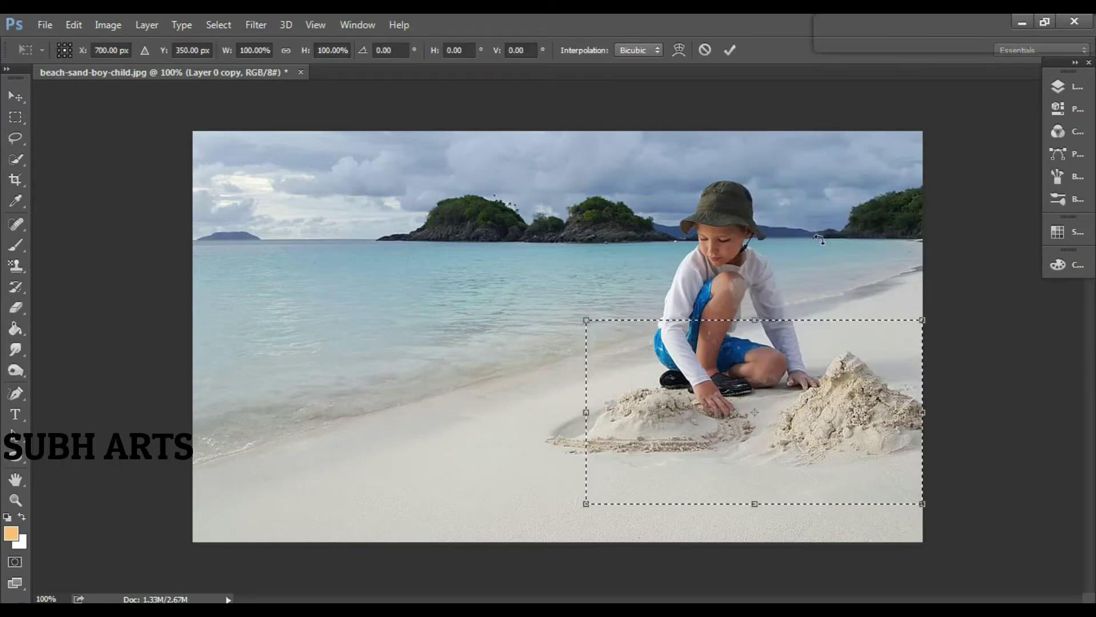
right_click(744, 360)
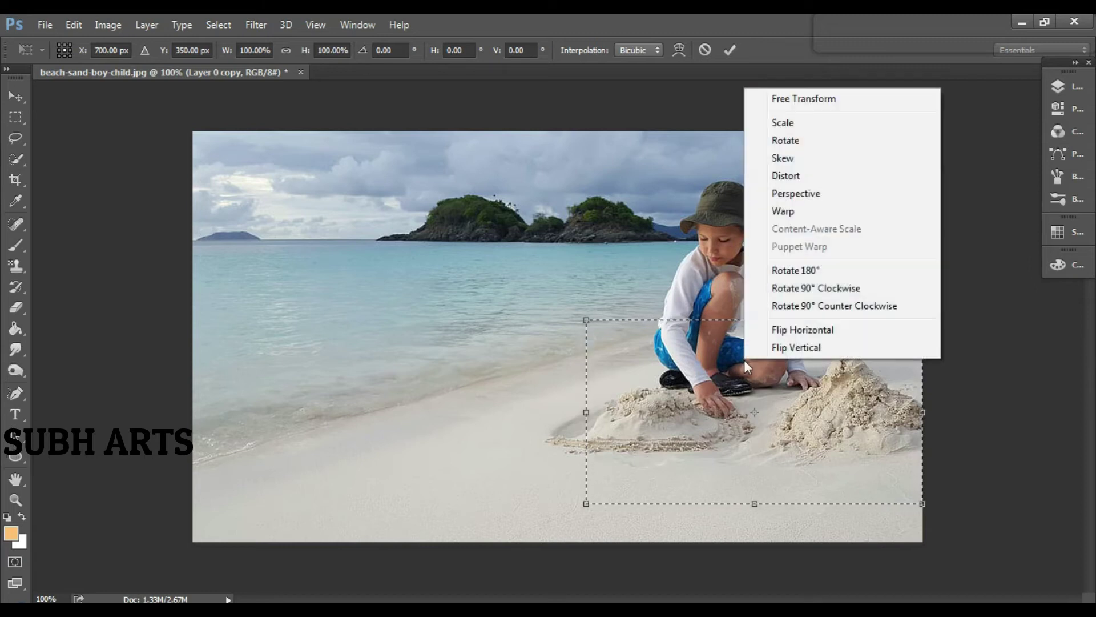
left_click(833, 195)
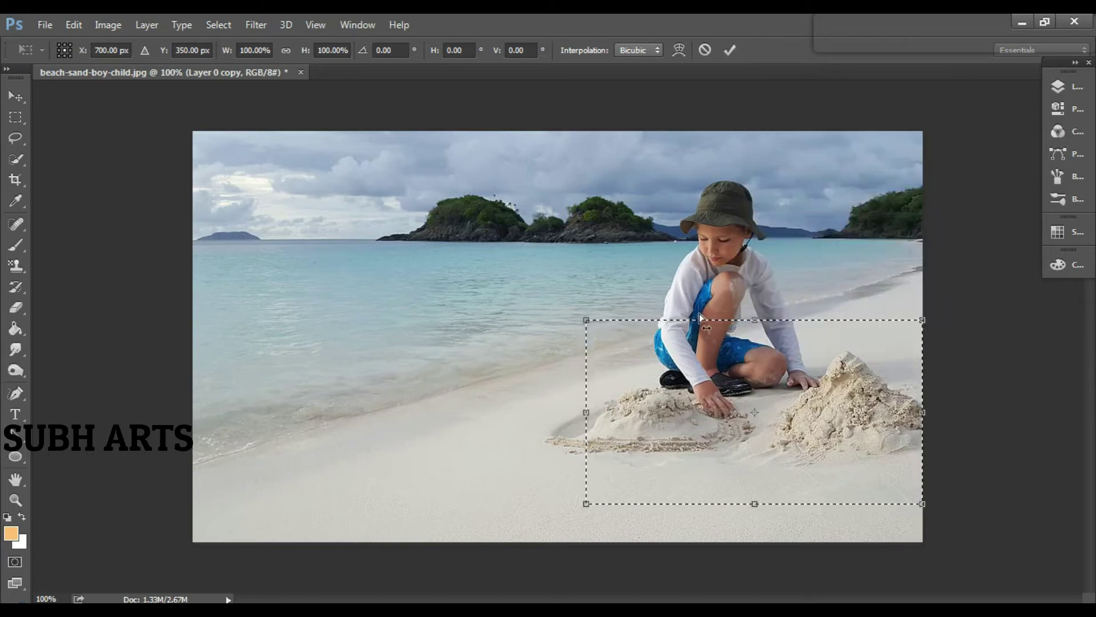
left_click_drag(590, 324, 603, 340)
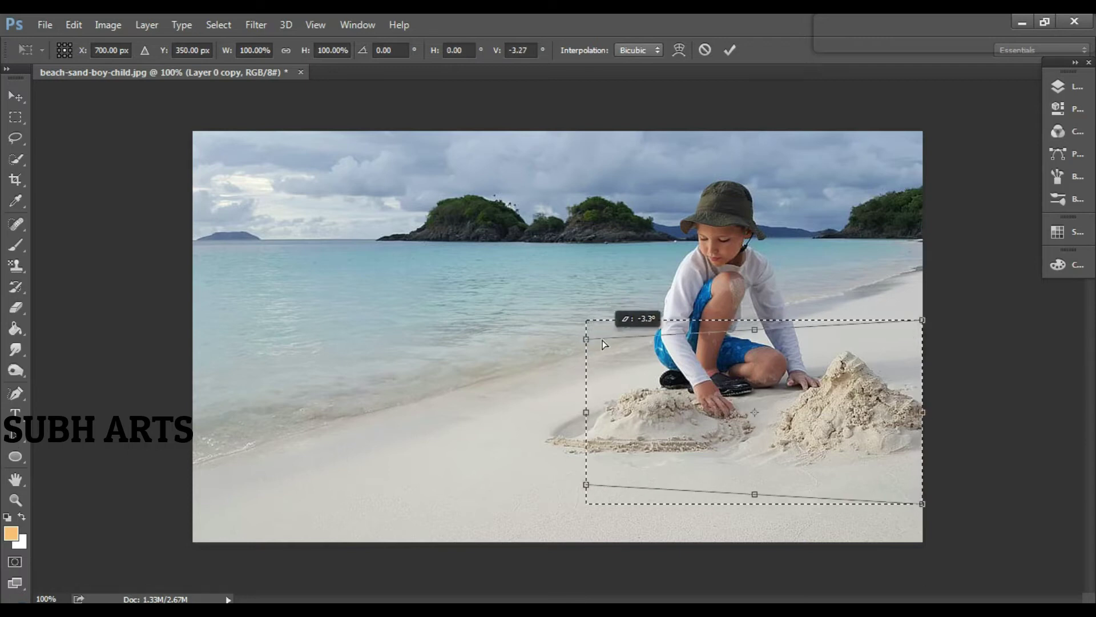
left_click_drag(604, 343, 608, 325)
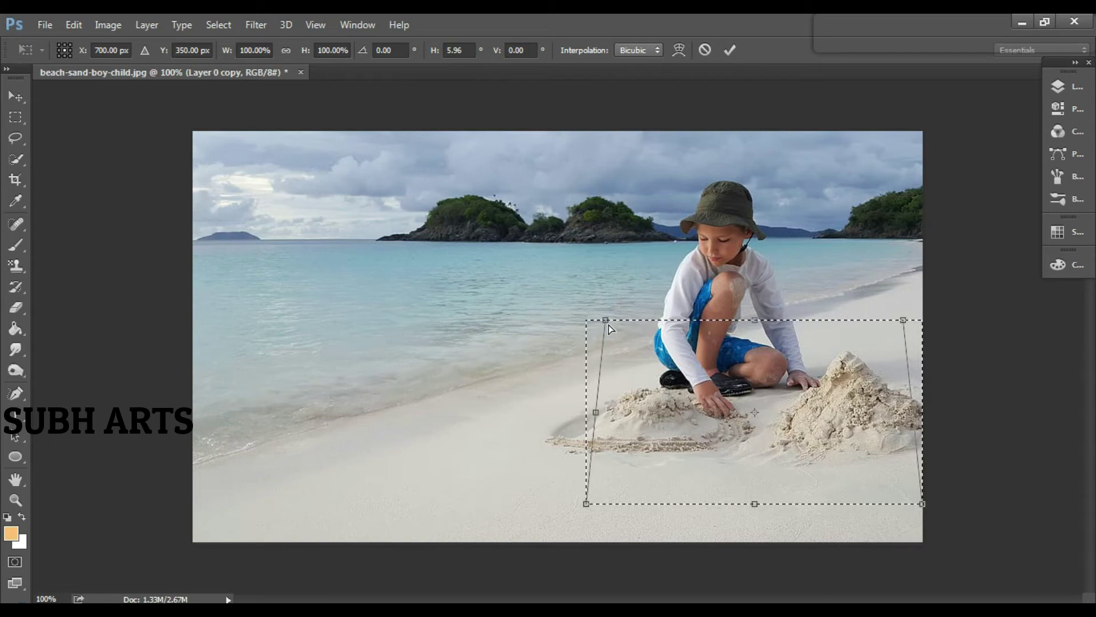
Step: Try Warp mode on the selection transform, then return to Scale
right_click(684, 403)
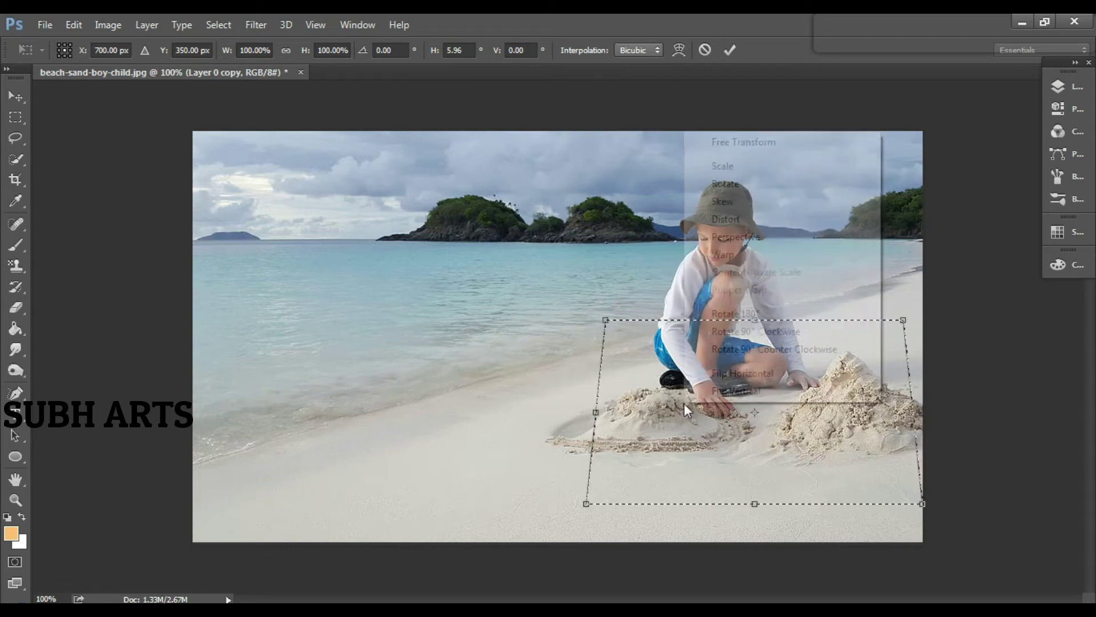
left_click(782, 253)
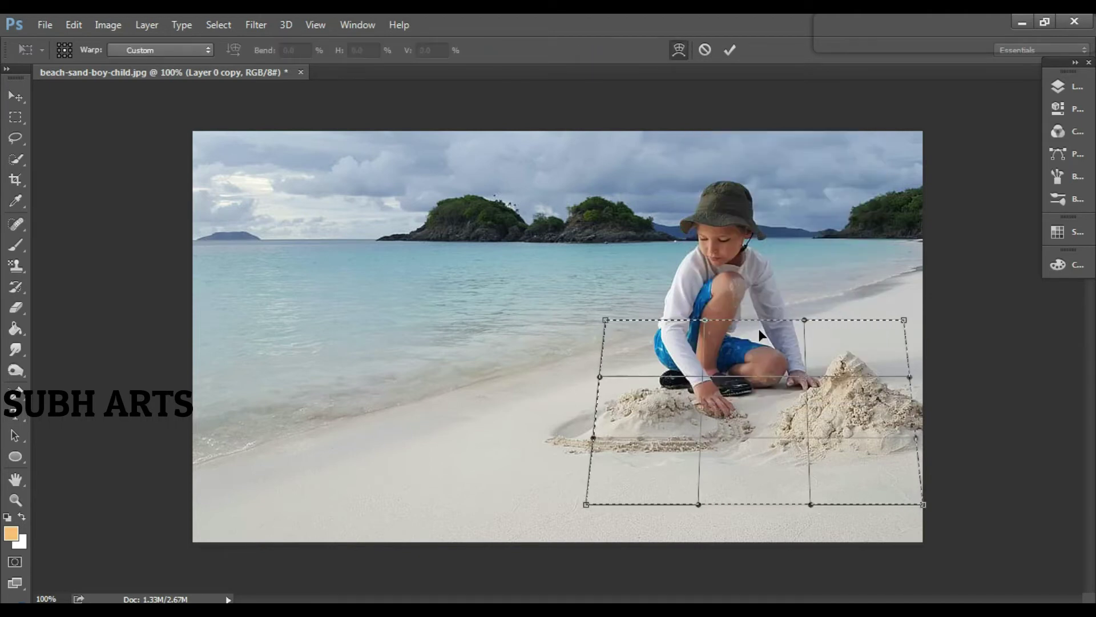
right_click(759, 357)
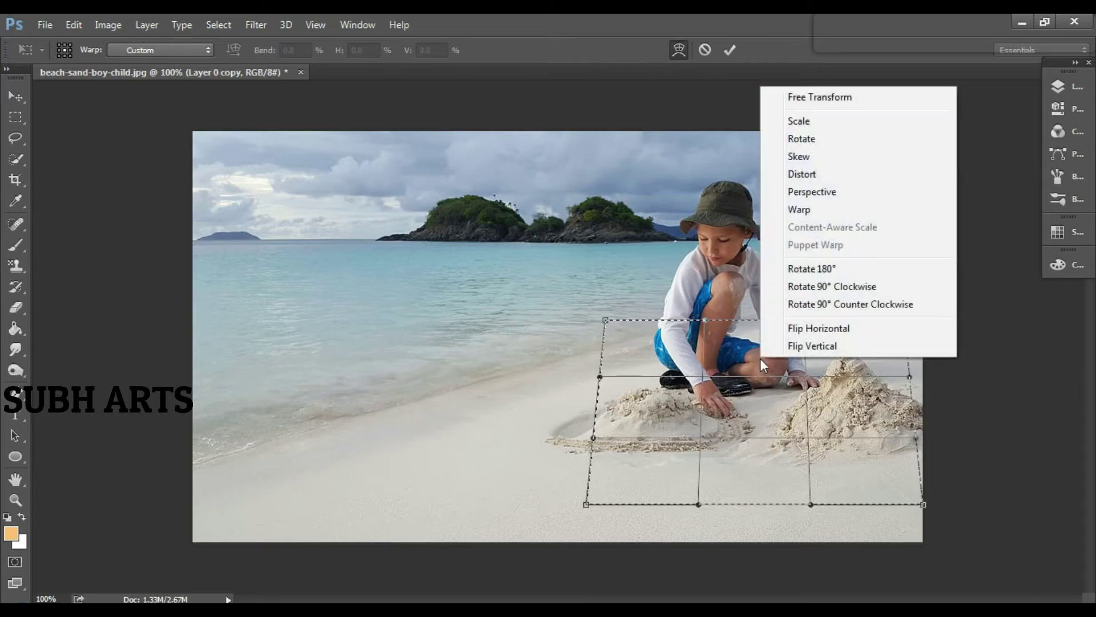
left_click(826, 122)
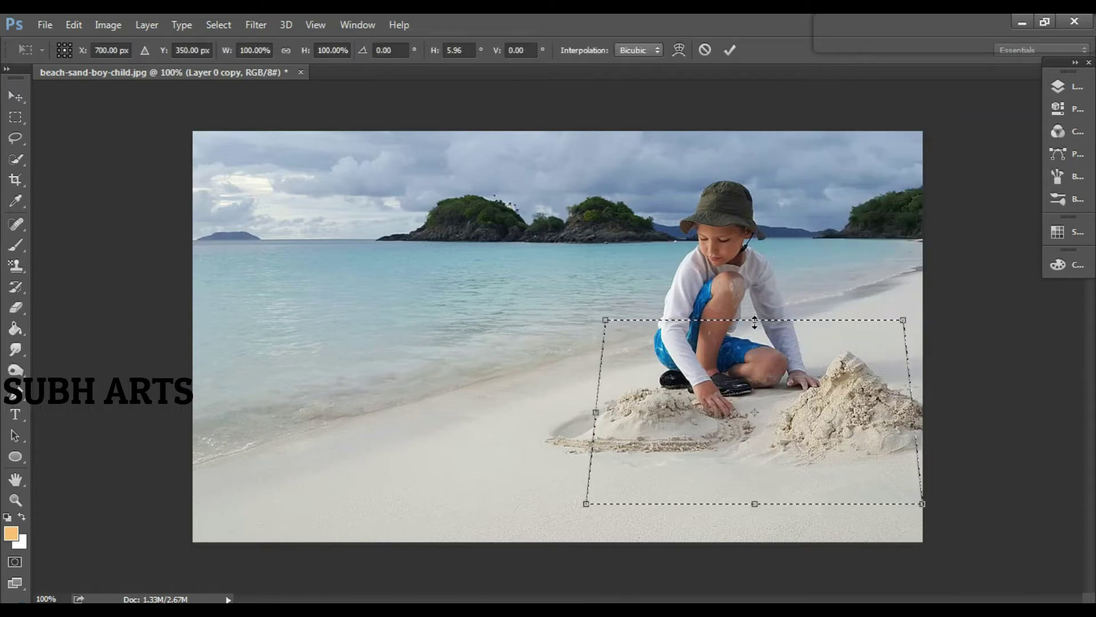
Step: Pull the slanted selection's top edge down and bottom edge up, then commit it
left_click_drag(755, 323, 755, 330)
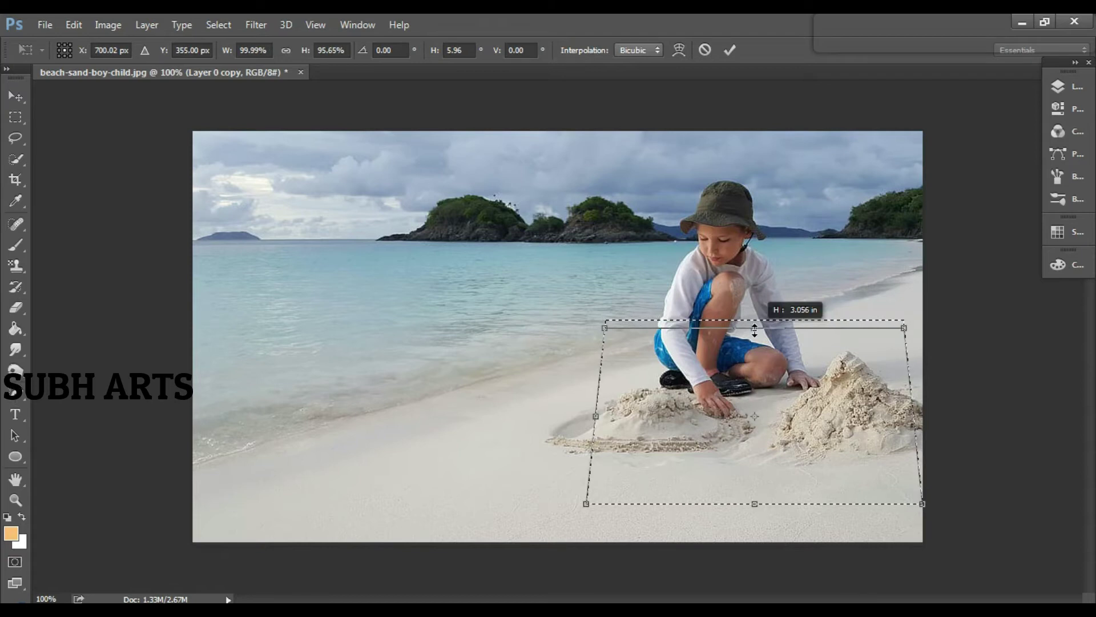
left_click_drag(754, 503, 756, 490)
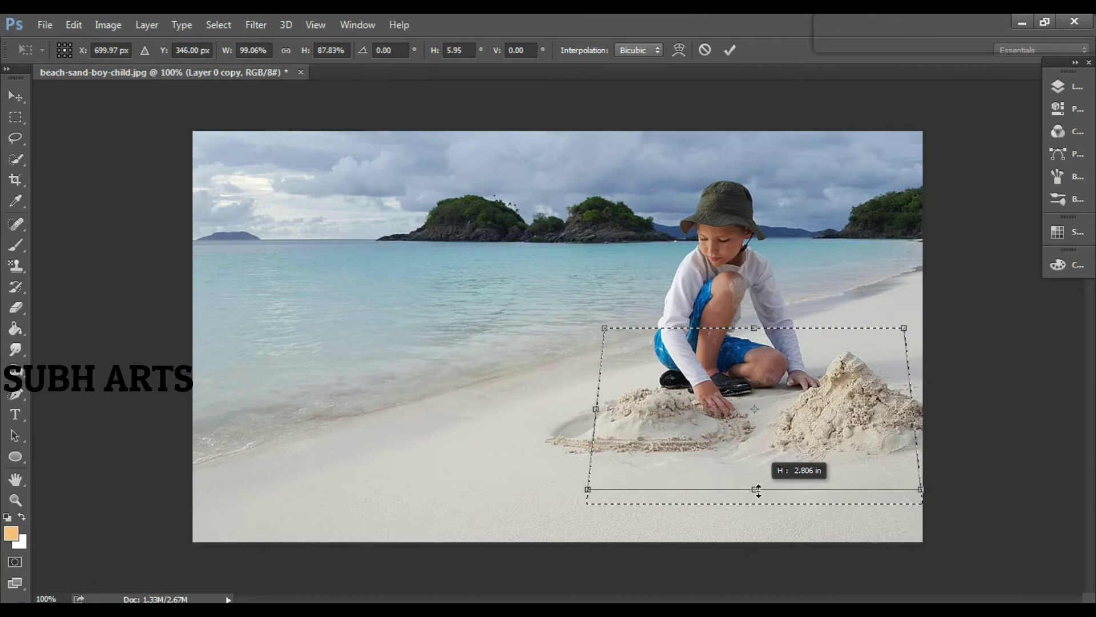
right_click(746, 448)
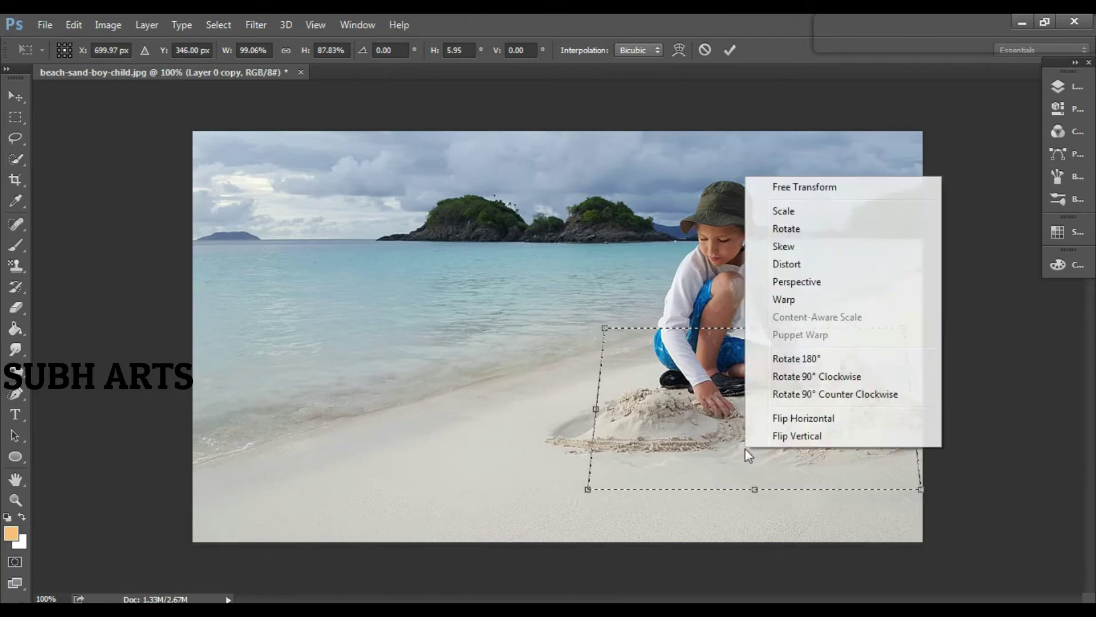
left_click(841, 300)
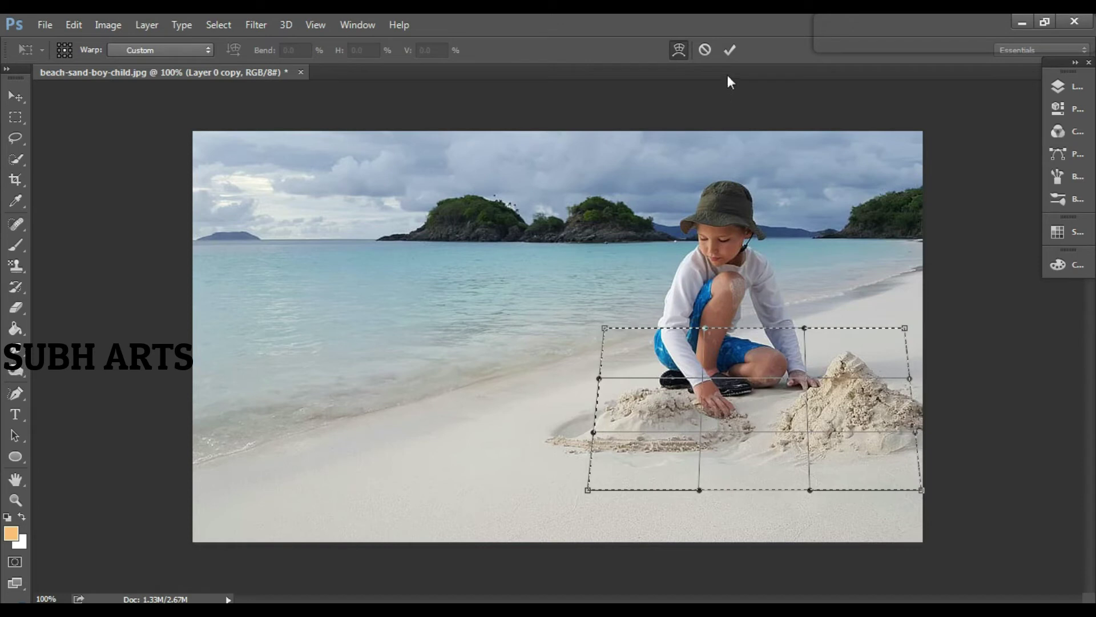
left_click(729, 56)
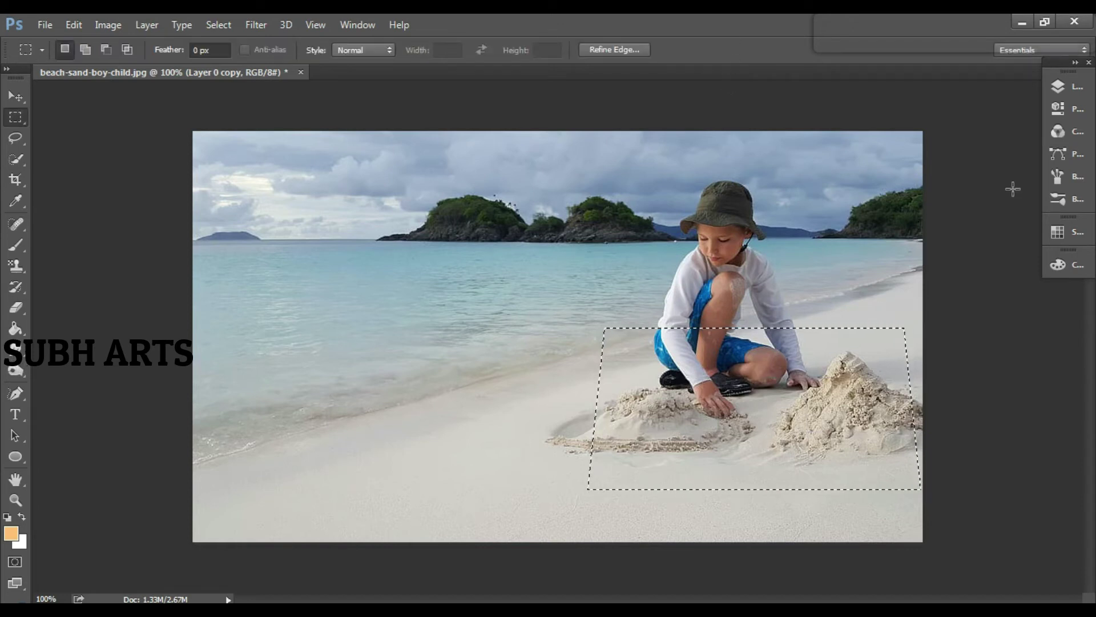
Step: Give Layer 0 copy a 7 px black inside stroke and mask it to the frame
left_click(1089, 84)
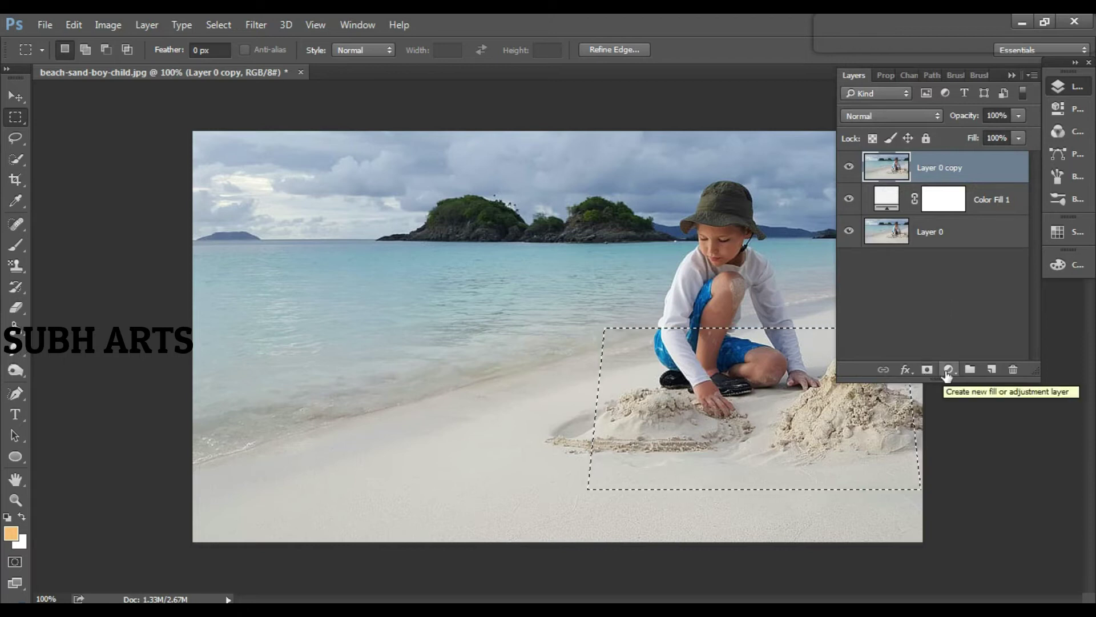
left_click(902, 372)
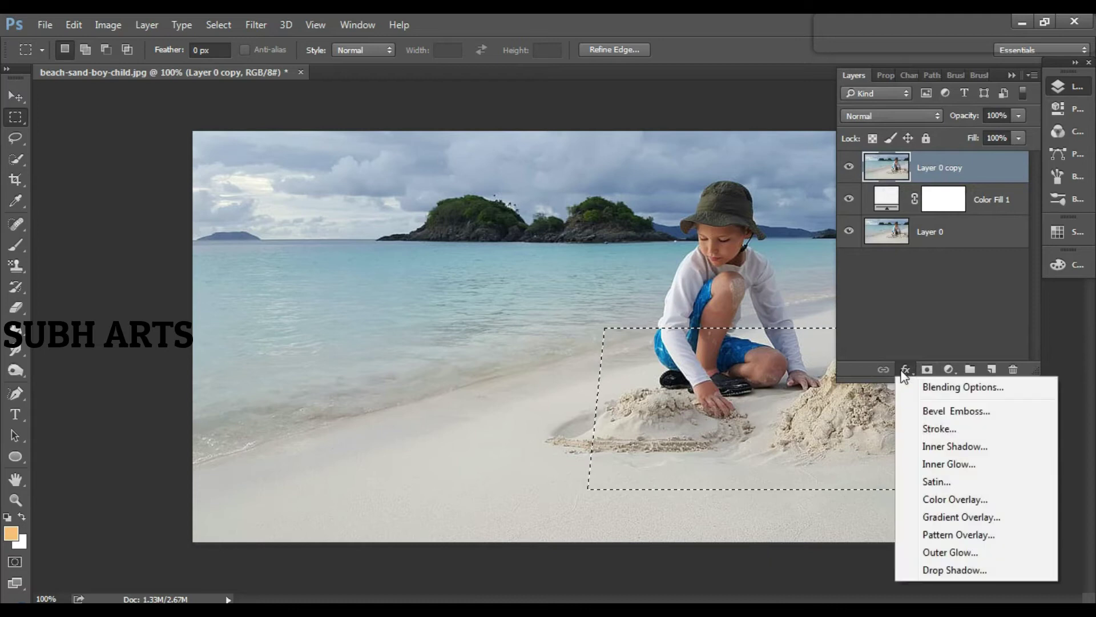
left_click(957, 429)
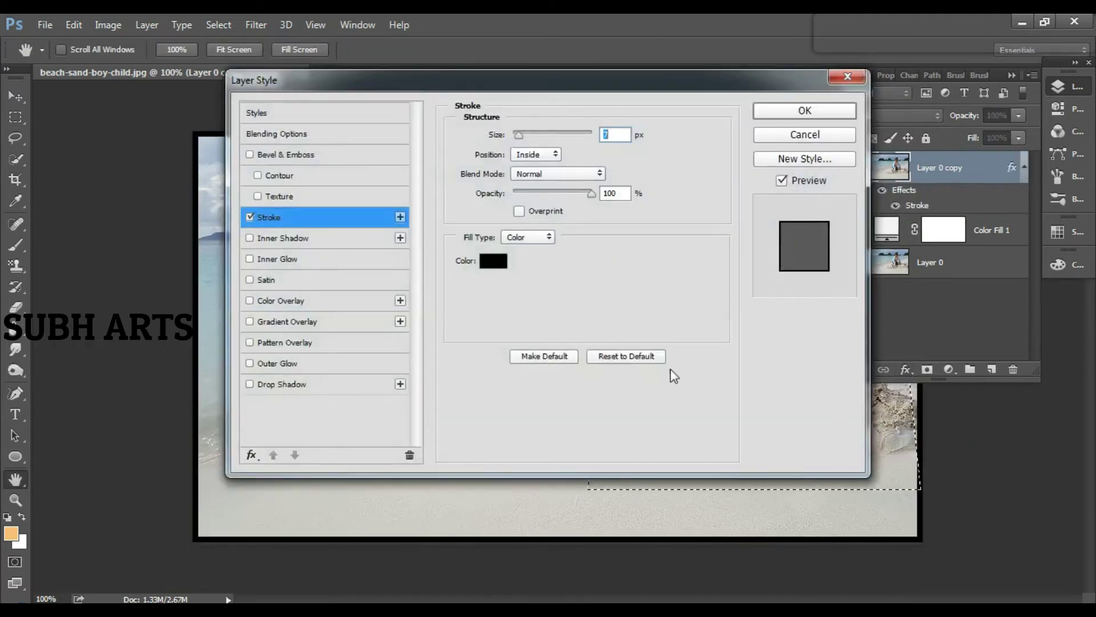
left_click_drag(631, 87, 454, 269)
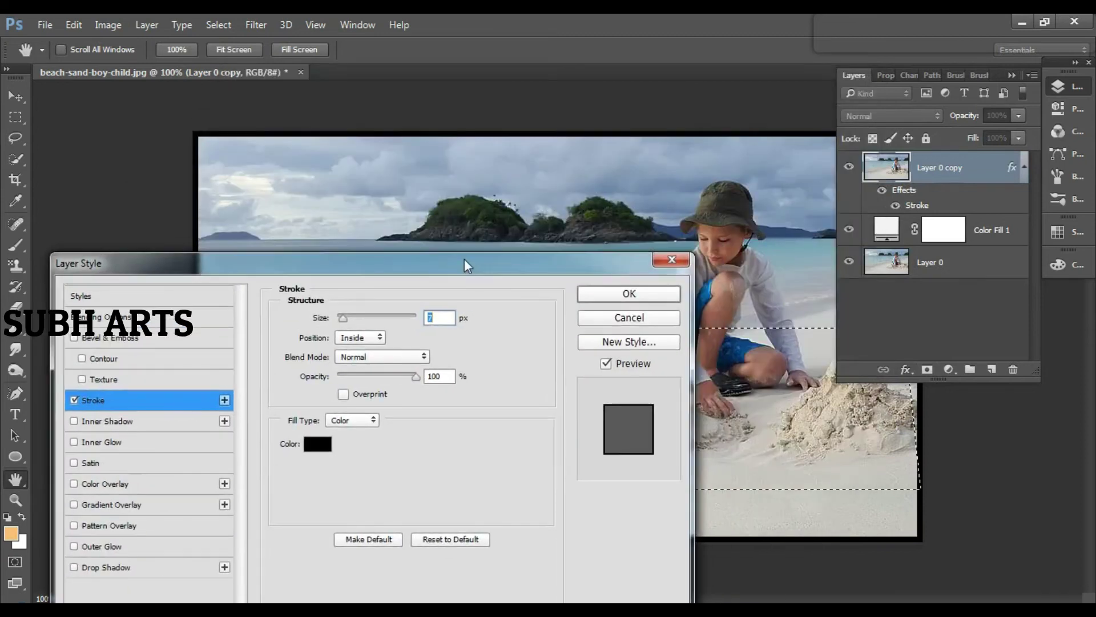
left_click(638, 297)
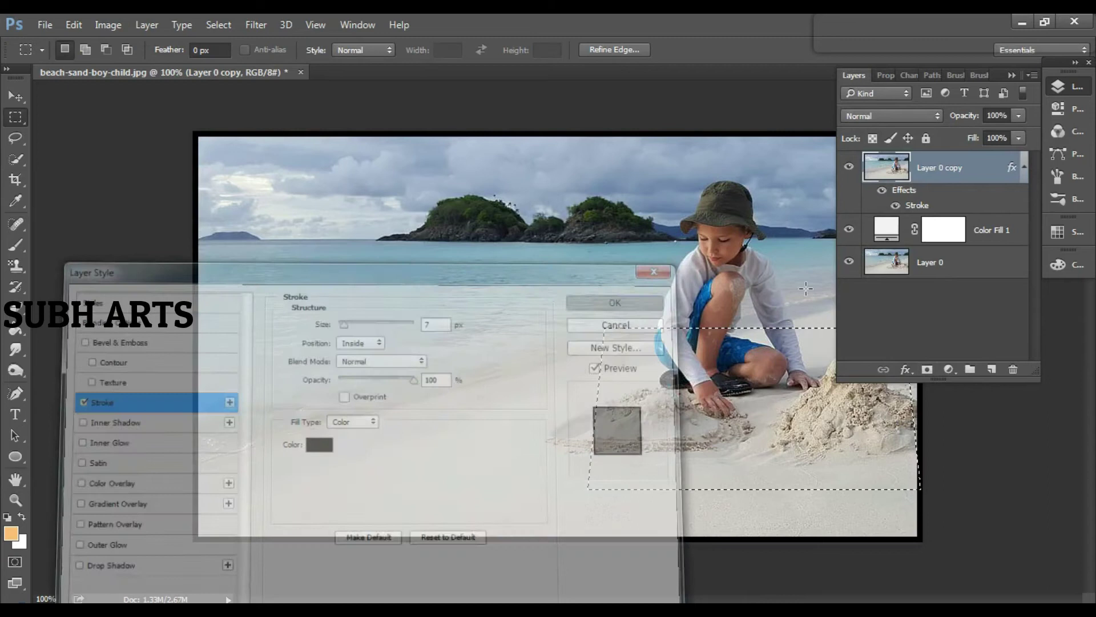
left_click(929, 370)
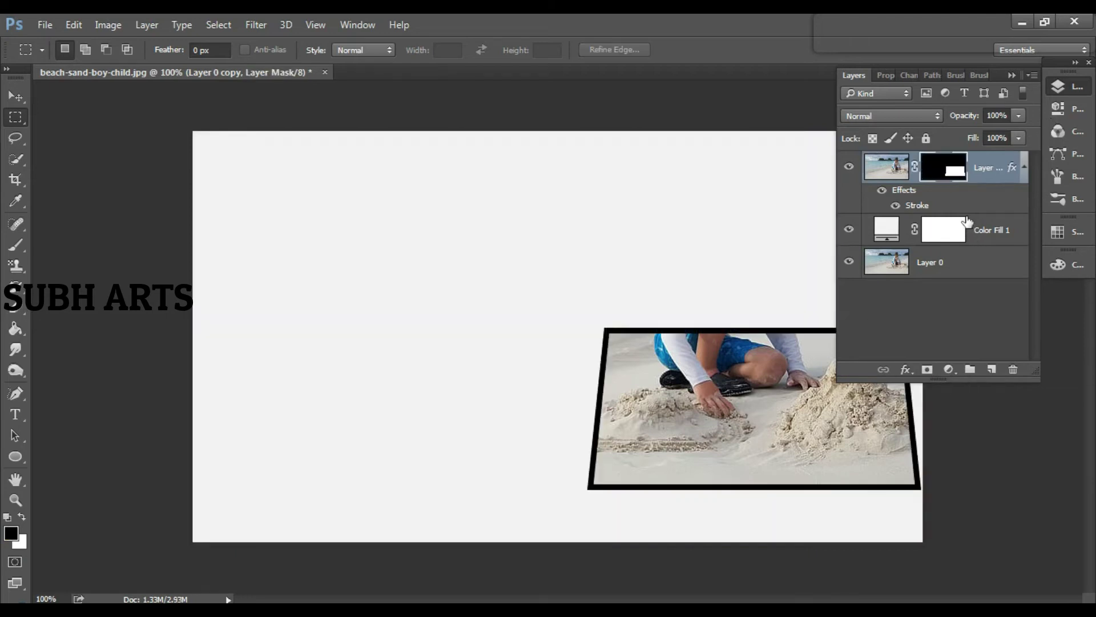
left_click(967, 263)
Step: Duplicate Layer 0 as Layer 0 copy 2 and move it to the top of the stack
left_click_drag(987, 271, 994, 368)
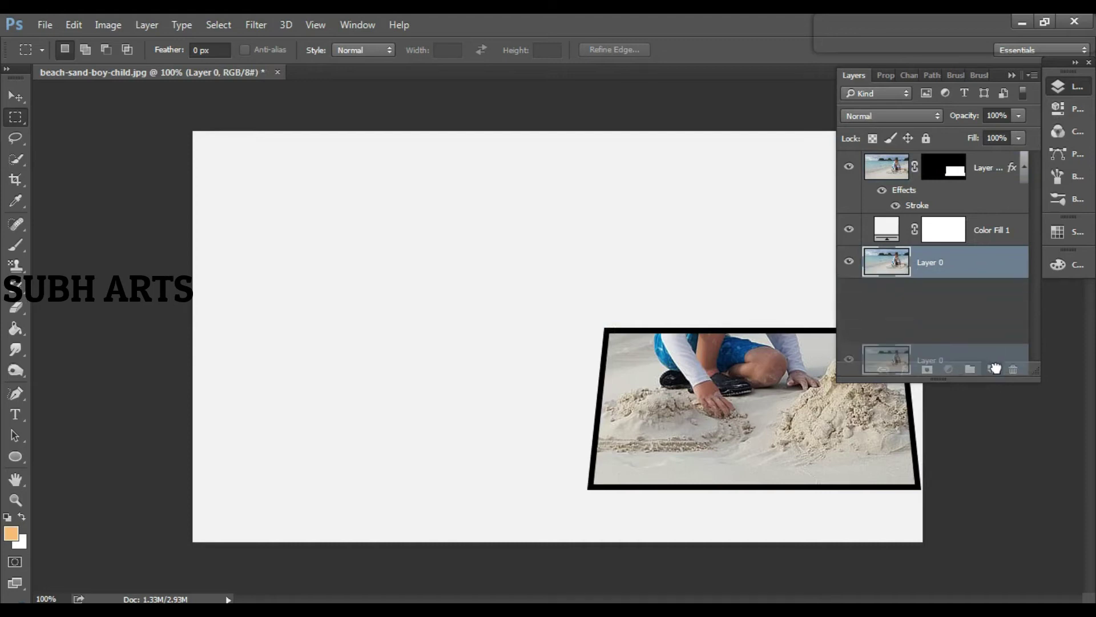
left_click_drag(969, 269, 964, 169)
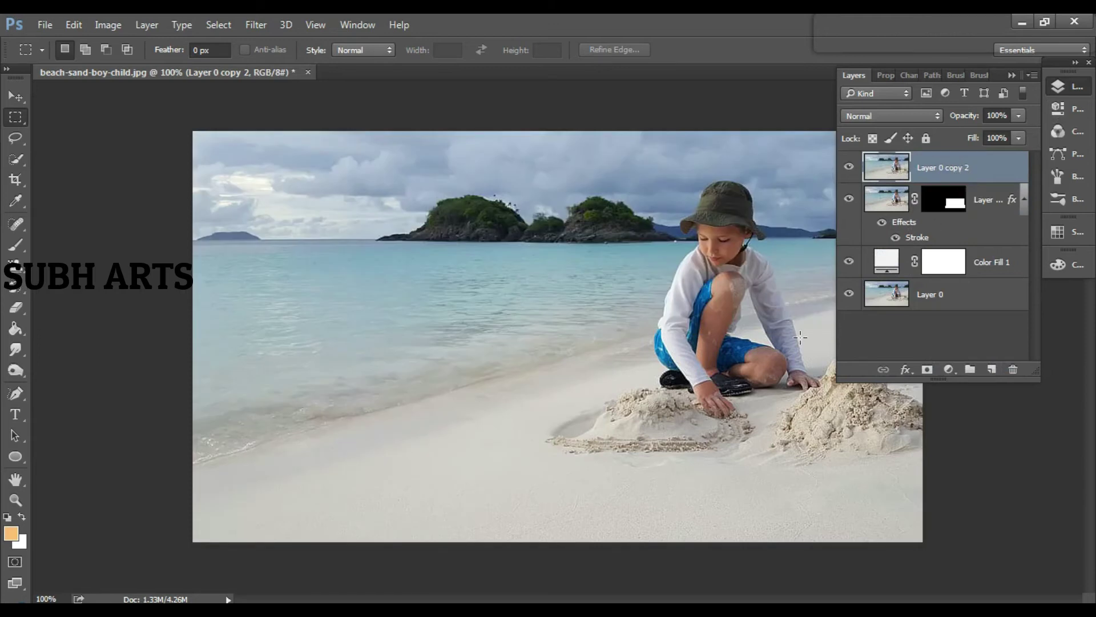
Step: Collapse the Layers panel and zoom in to 200% on the boy
left_click(1077, 86)
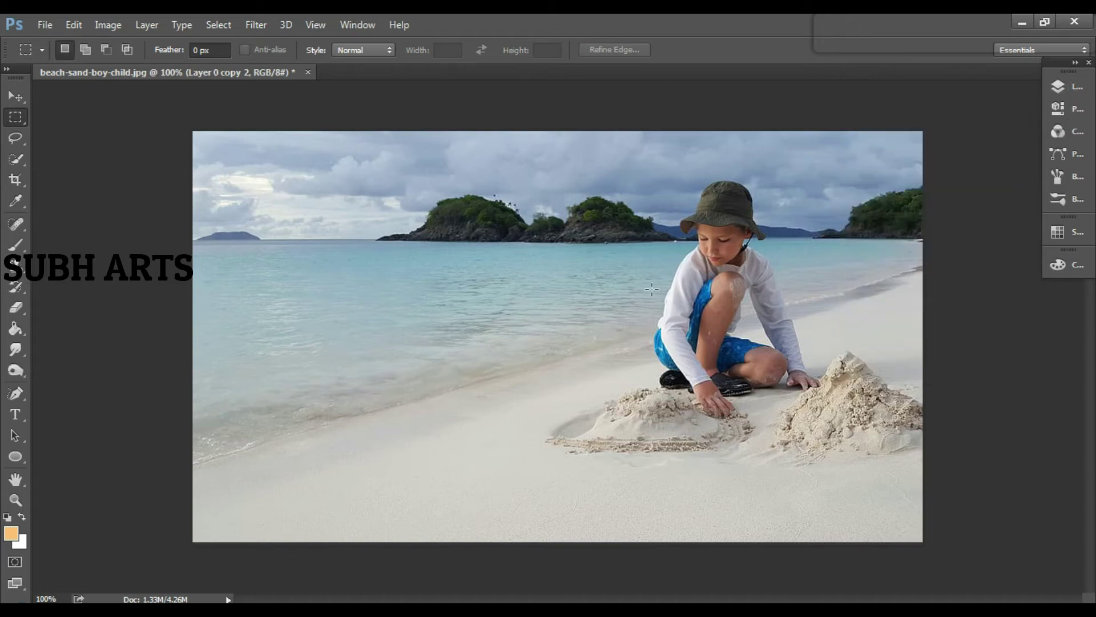
left_click(15, 500)
left_click(746, 295)
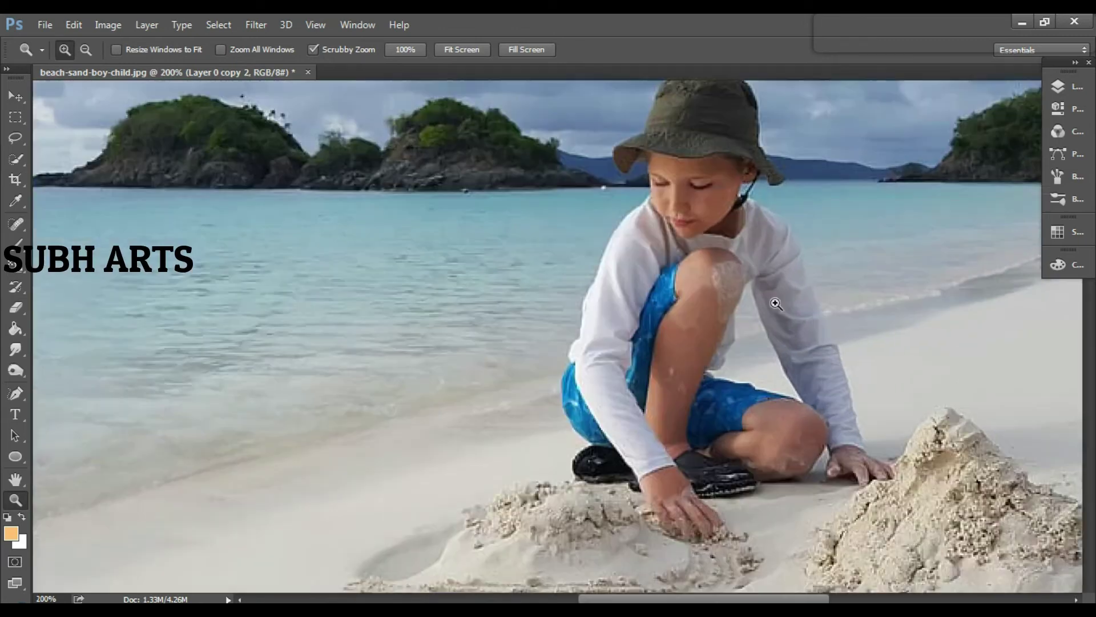
scroll(843, 316, "up", 1)
scroll(843, 316, "up", 1)
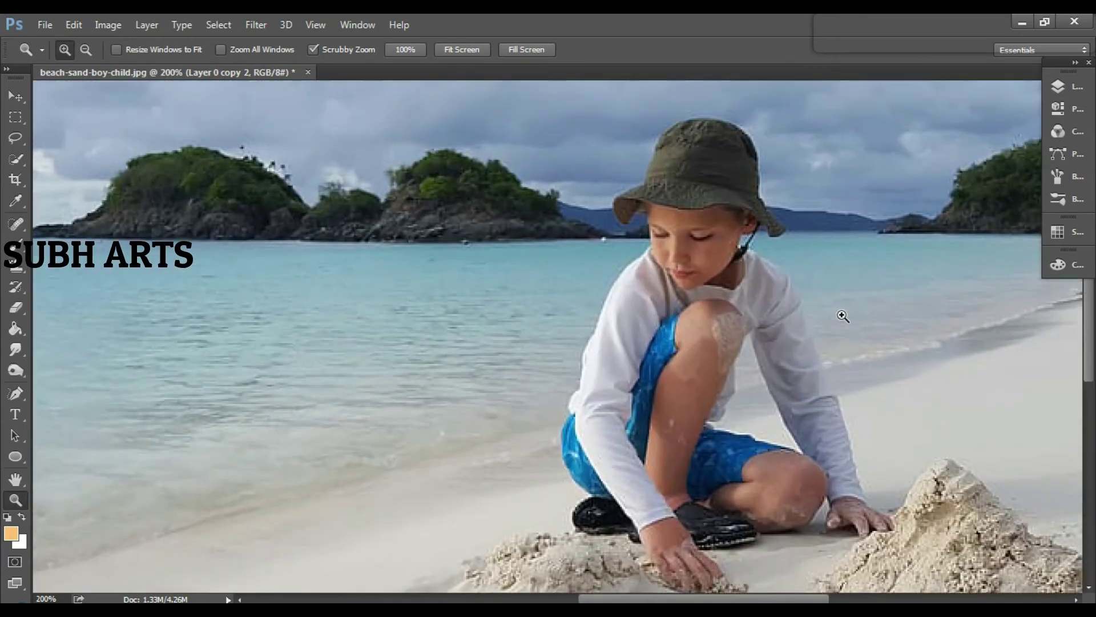
Step: Quick-select the boy from his hat and chest down to the blue shorts
left_click(18, 159)
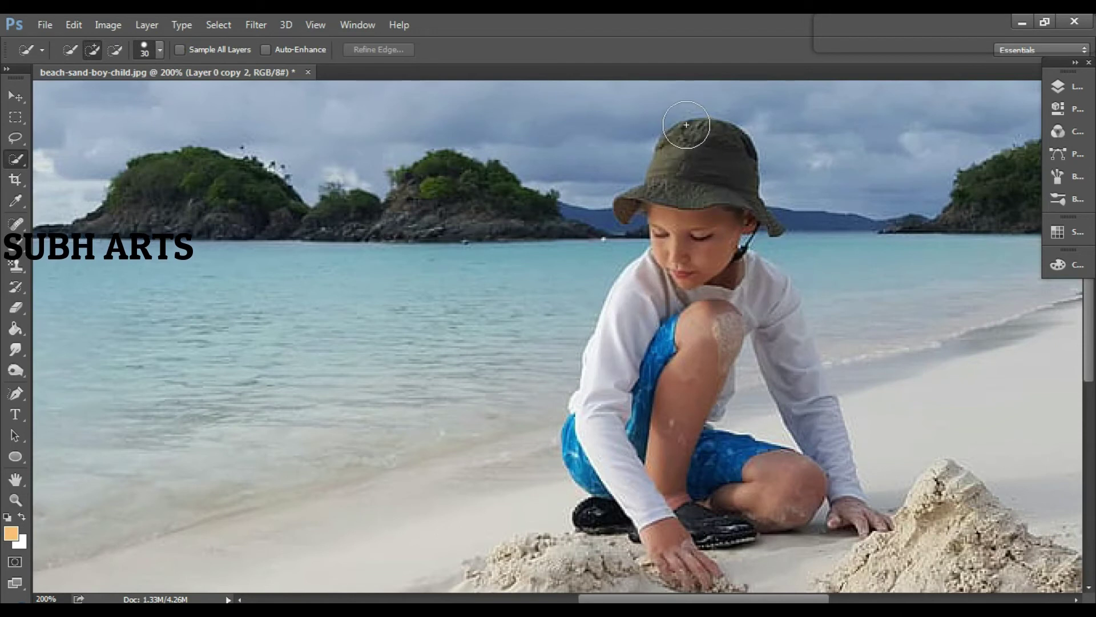
mouse_move(686, 124)
left_mouse_down()
mouse_move(711, 315)
mouse_move(777, 431)
mouse_move(769, 312)
left_mouse_up()
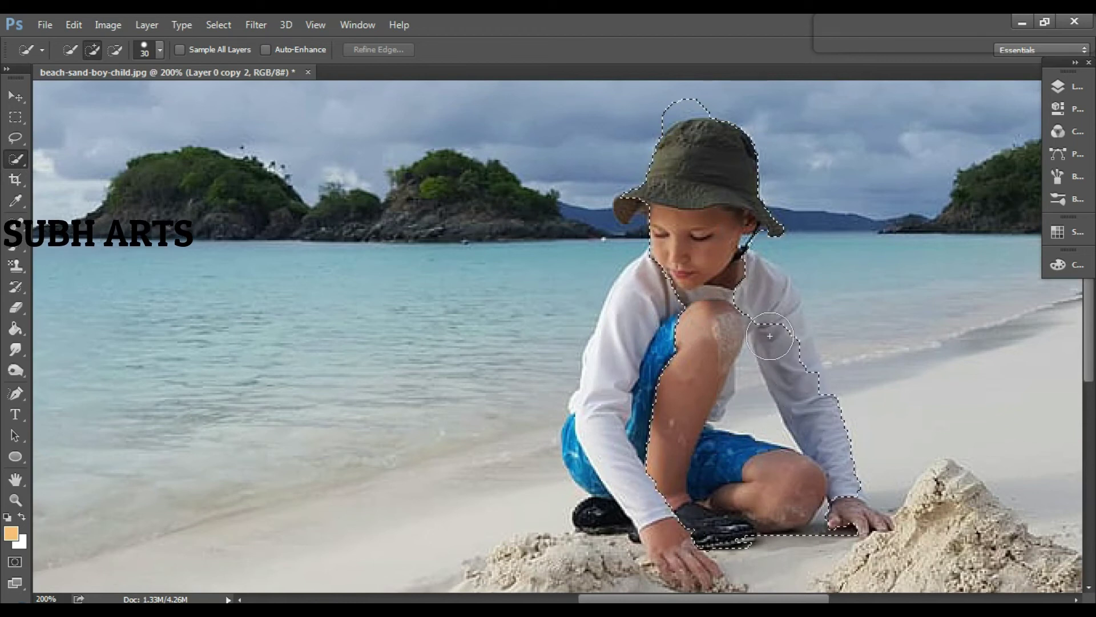
mouse_move(769, 312)
left_mouse_down()
mouse_move(648, 377)
mouse_move(651, 530)
mouse_move(577, 400)
left_mouse_up()
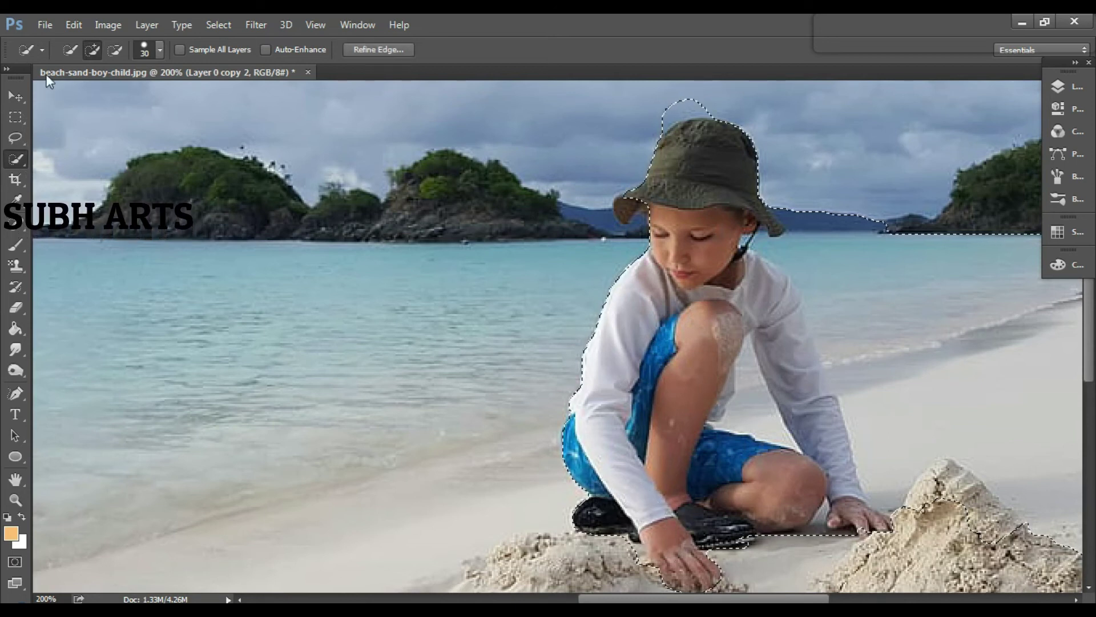
Step: Subtract the water, sky strip and stray edges around the hat and shoulder from the selection
left_click(108, 52)
left_click_drag(941, 234, 951, 300)
left_click_drag(963, 362, 975, 400)
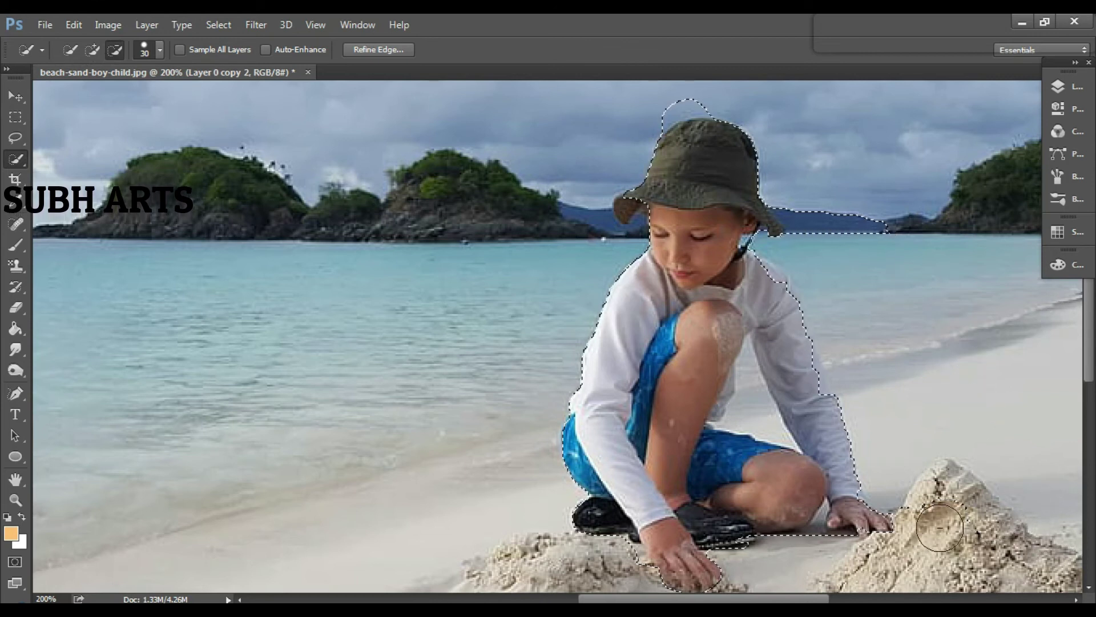
left_click_drag(876, 238, 856, 217)
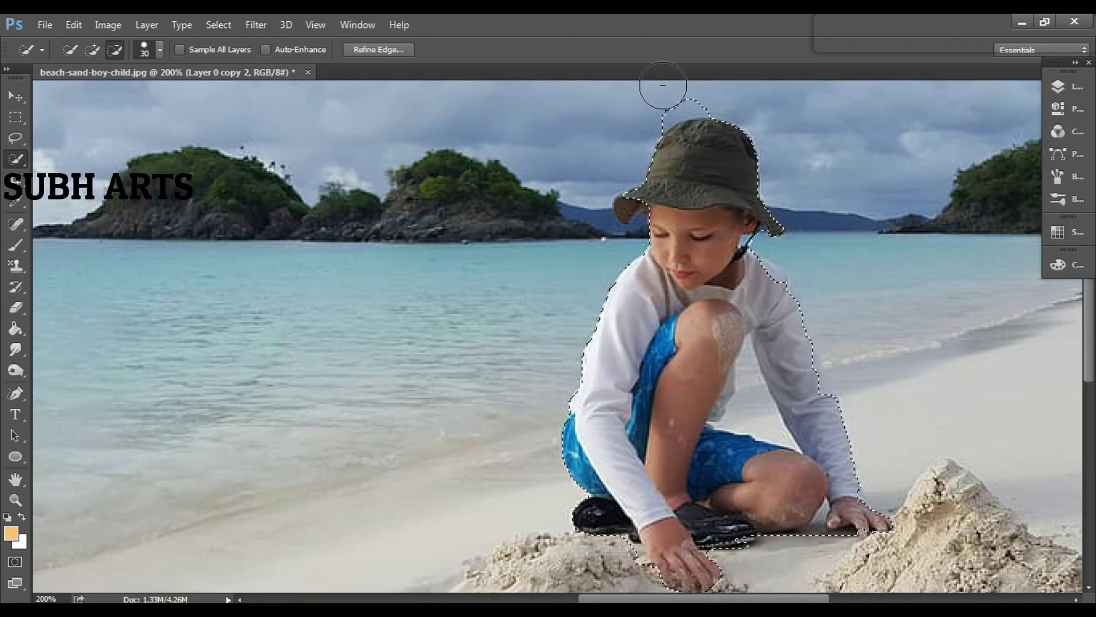
mouse_move(654, 88)
left_mouse_down()
mouse_move(677, 92)
mouse_move(668, 103)
left_mouse_up()
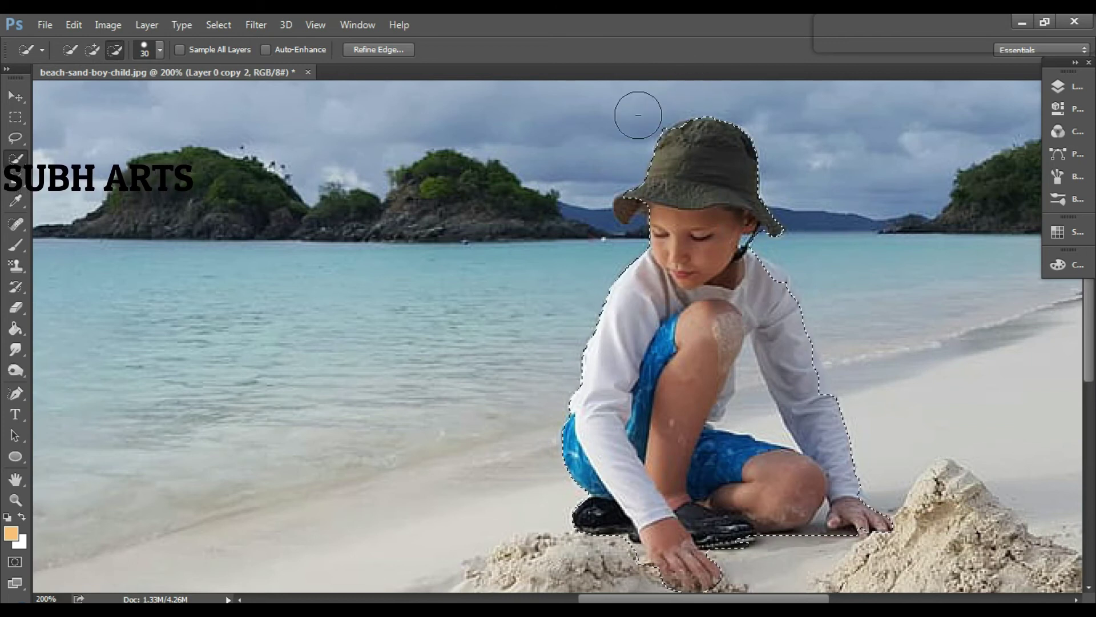
left_click_drag(774, 282, 695, 278)
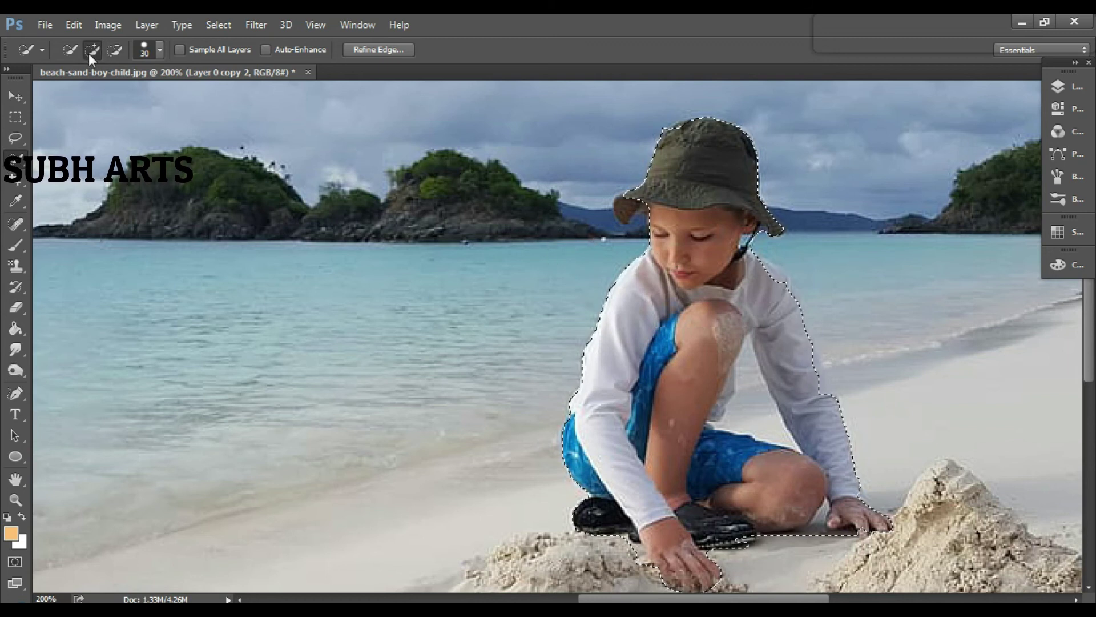
Step: Extend the boy's selection to the hat, then subtract the sky left of the brim with a 22 px brush
left_click_drag(637, 197, 566, 197)
left_click(109, 51)
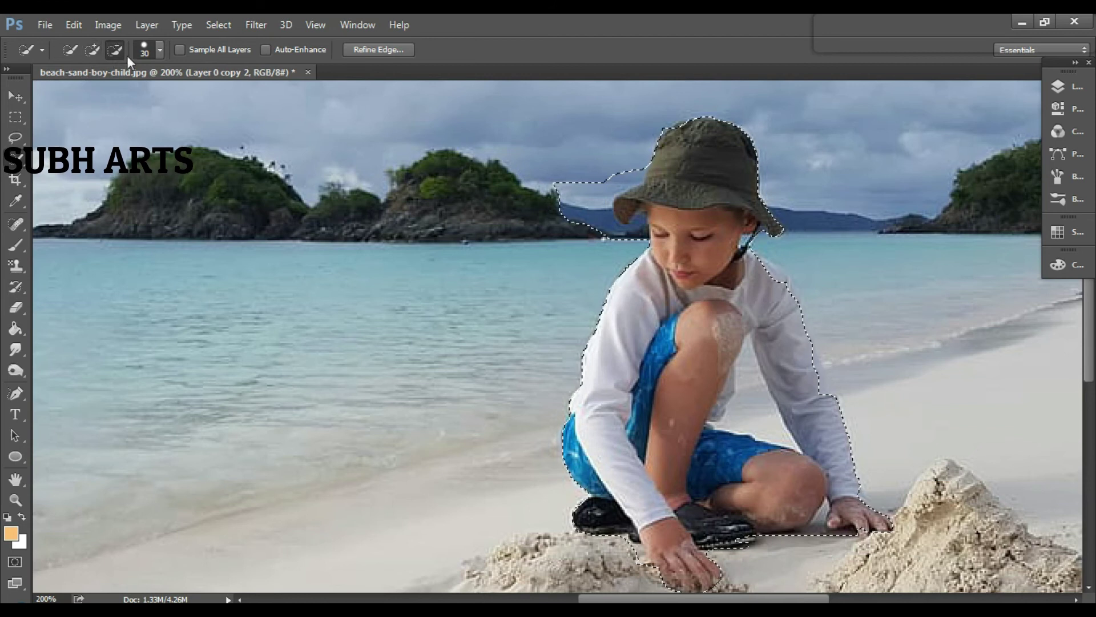
left_click(160, 51)
left_click_drag(101, 98, 87, 94)
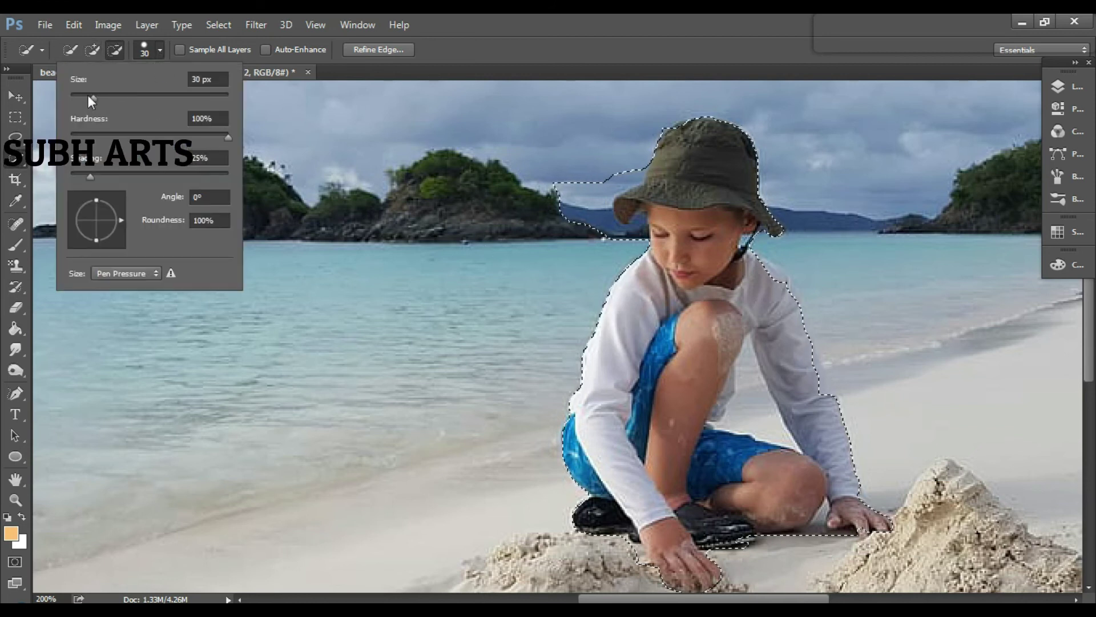
left_click(505, 220)
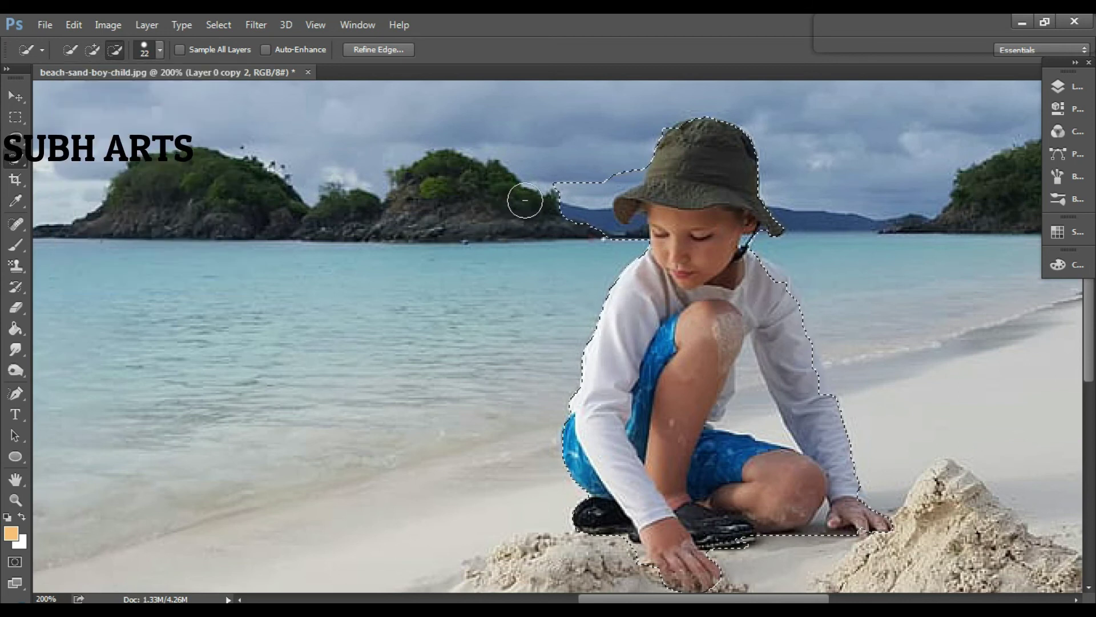
mouse_move(584, 230)
left_mouse_down()
mouse_move(586, 195)
mouse_move(616, 171)
left_mouse_up()
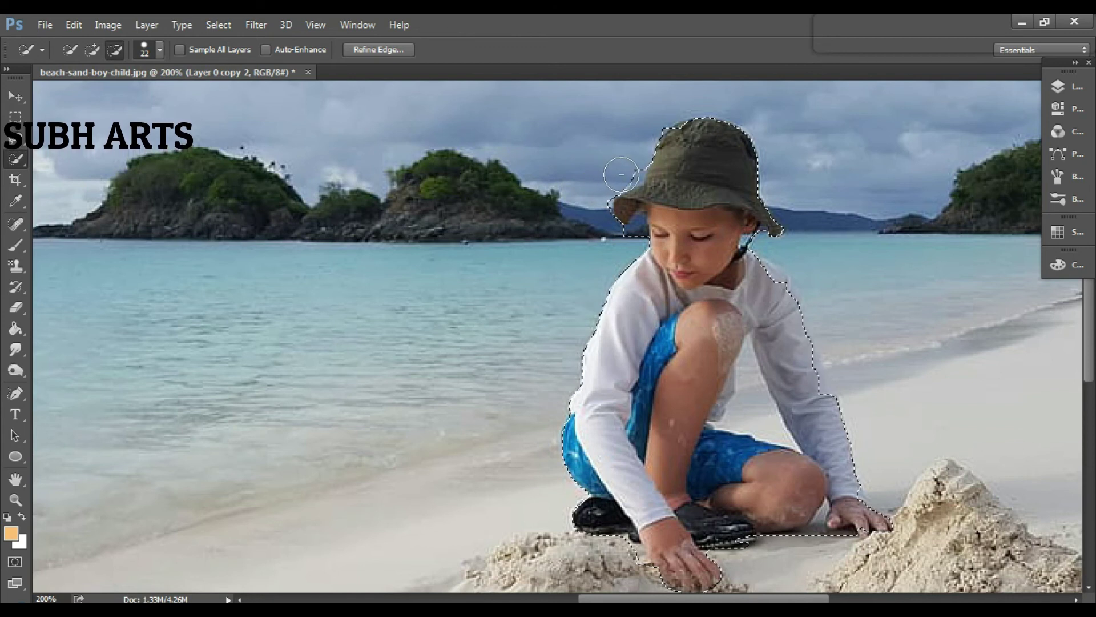
left_click_drag(600, 164, 614, 172)
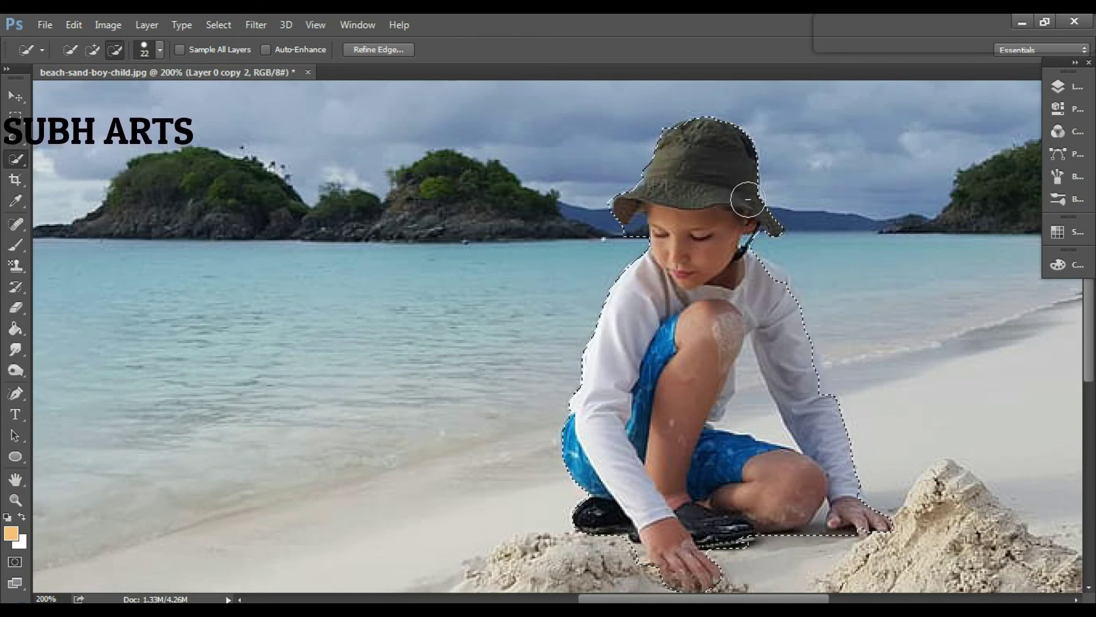
scroll(742, 212, "down", 3)
scroll(742, 227, "up", 2)
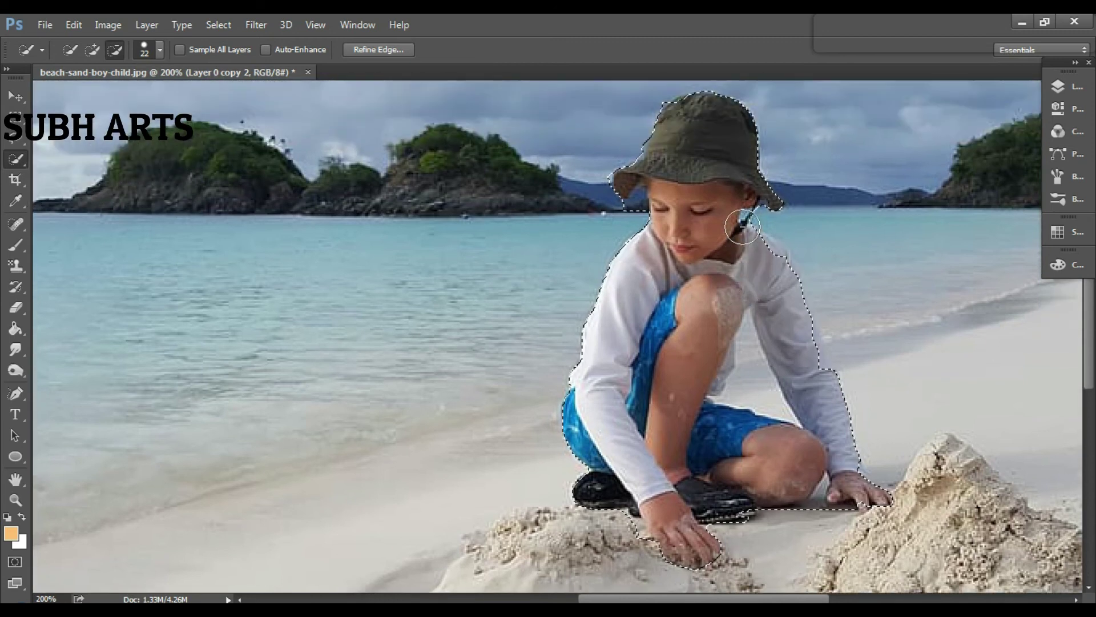
Step: Apply Refine Edge to the boy's selection with a 1.4 px radius
left_click(396, 49)
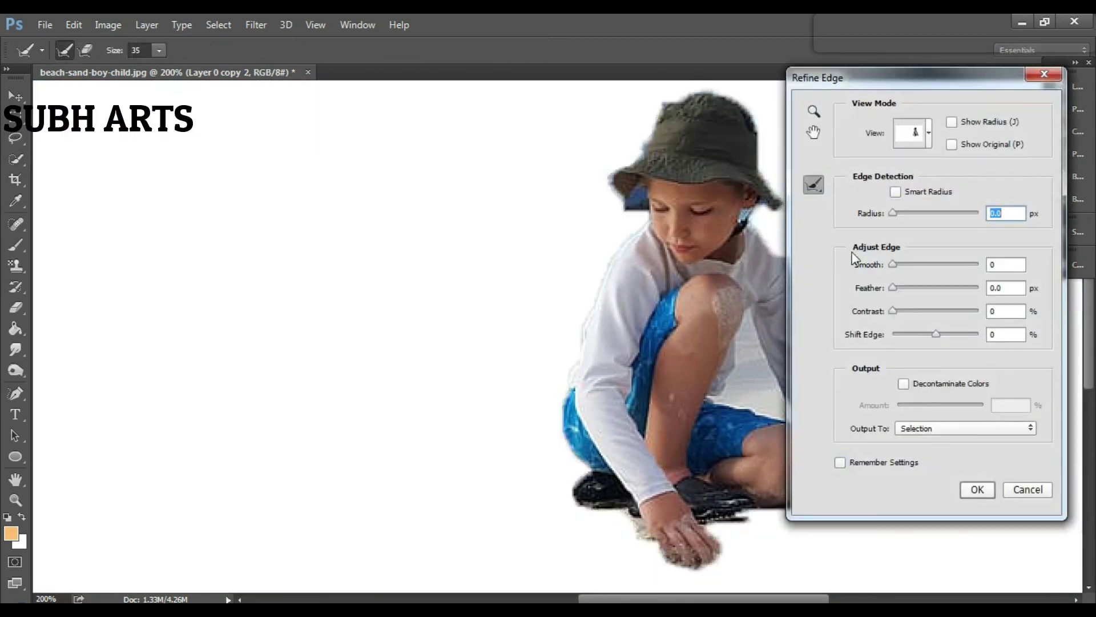
left_click_drag(966, 87, 351, 127)
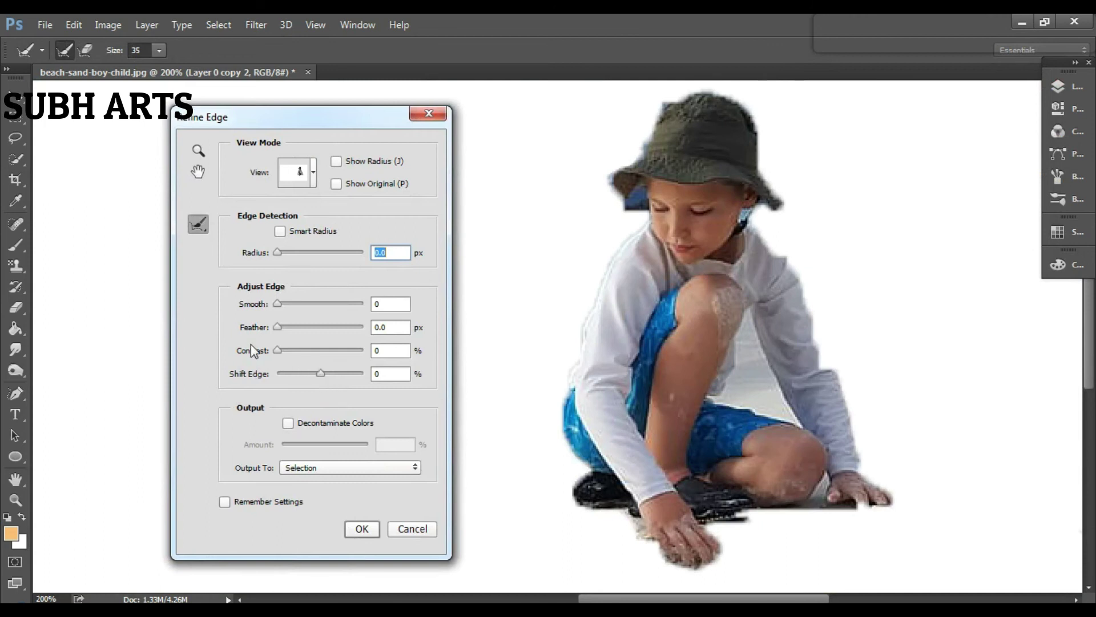
left_click(284, 255)
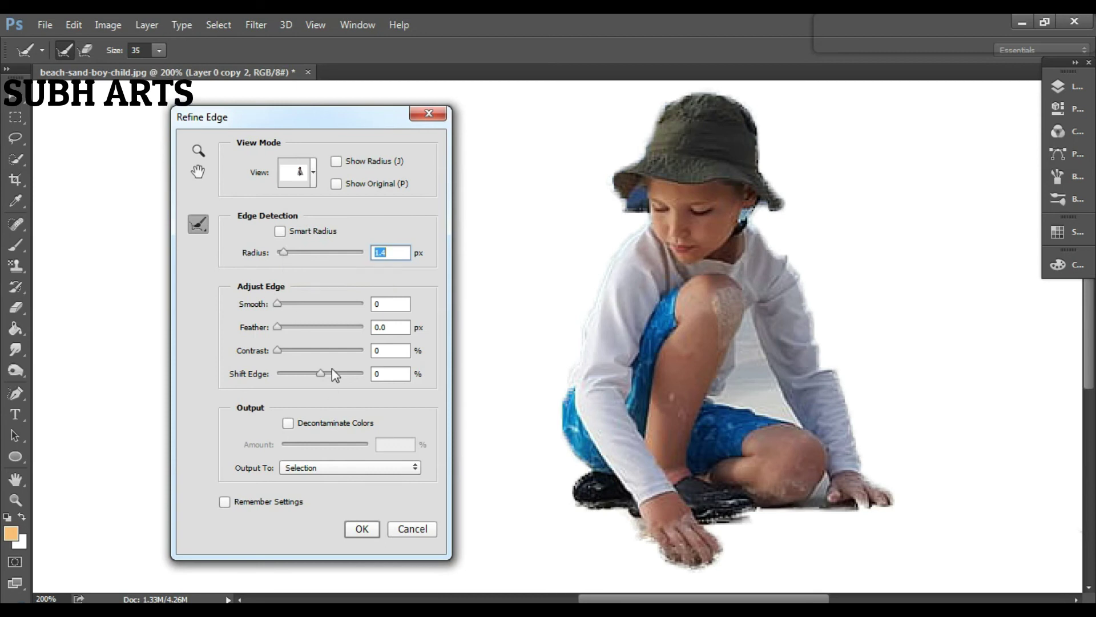
left_click(366, 527)
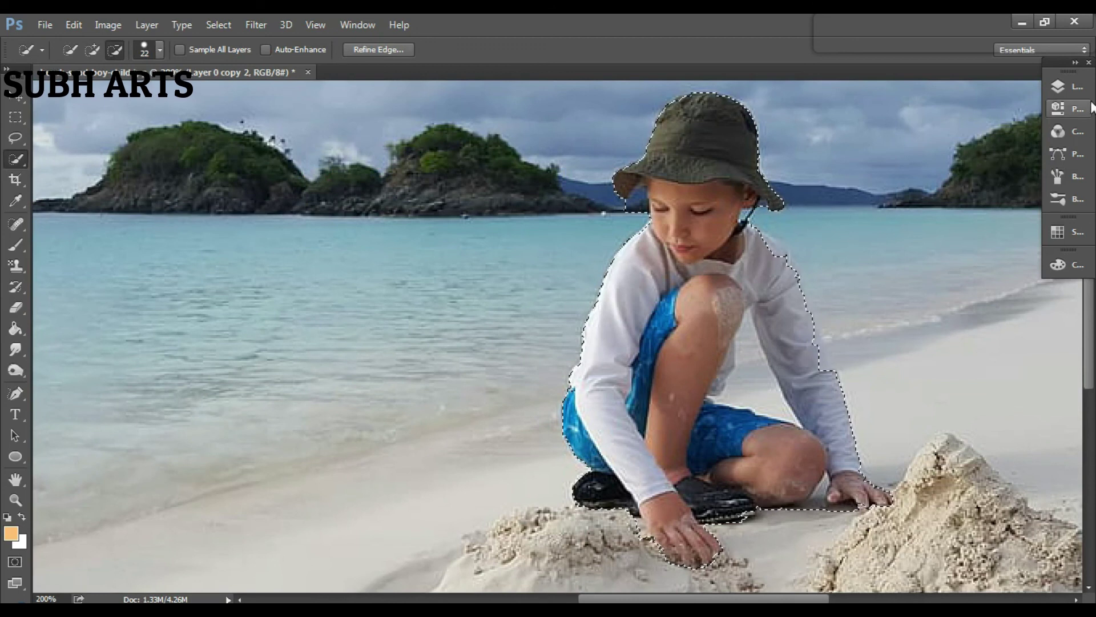
Step: Add a layer mask from the boy selection to Layer 0 copy 2 and zoom out to view the image
left_click(1058, 87)
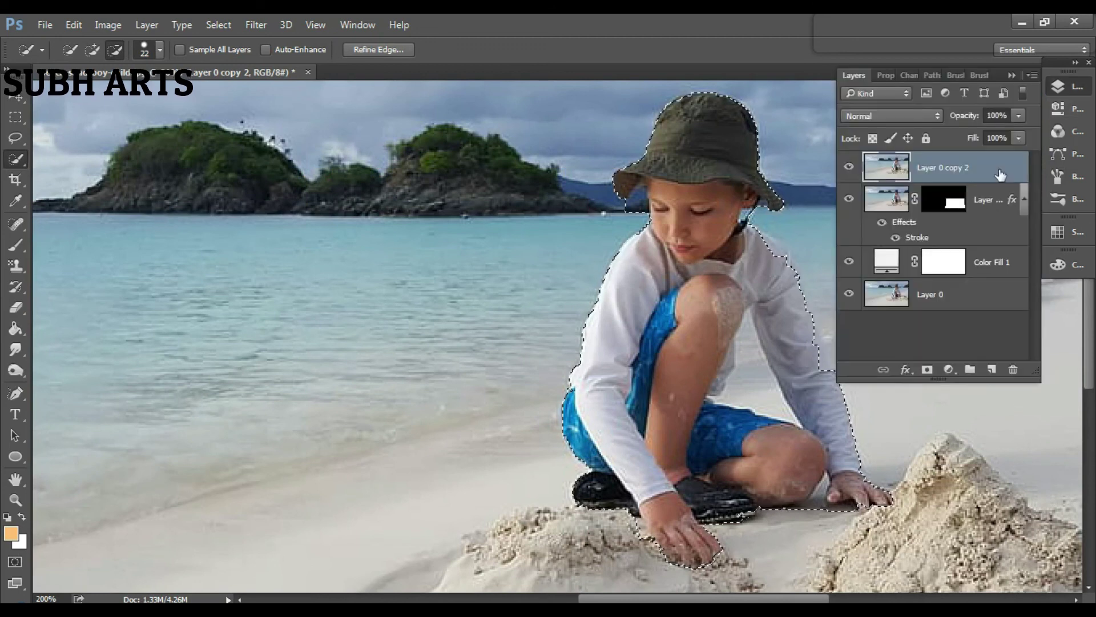
left_click(927, 370)
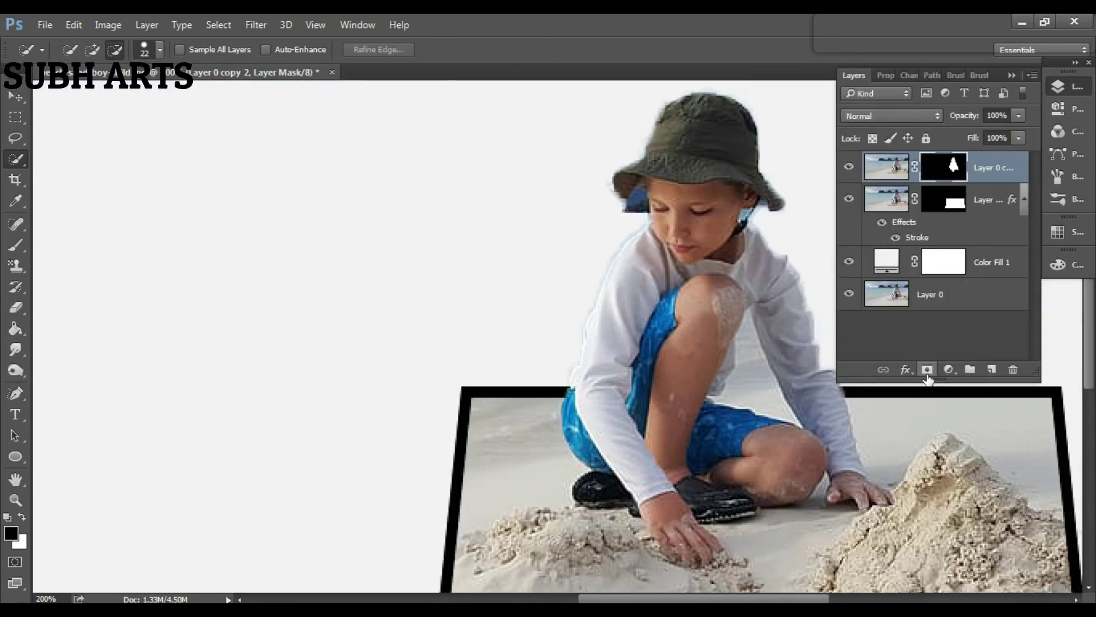
left_click(1061, 89)
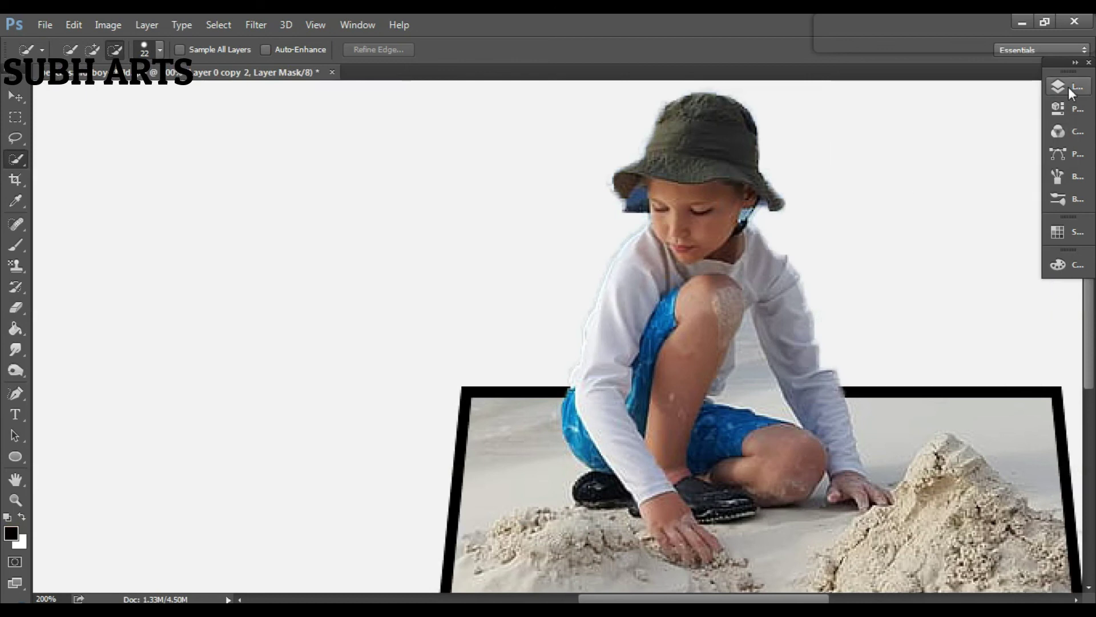
scroll(802, 306, "down", 3)
scroll(802, 307, "down", 3)
scroll(802, 308, "down", 2)
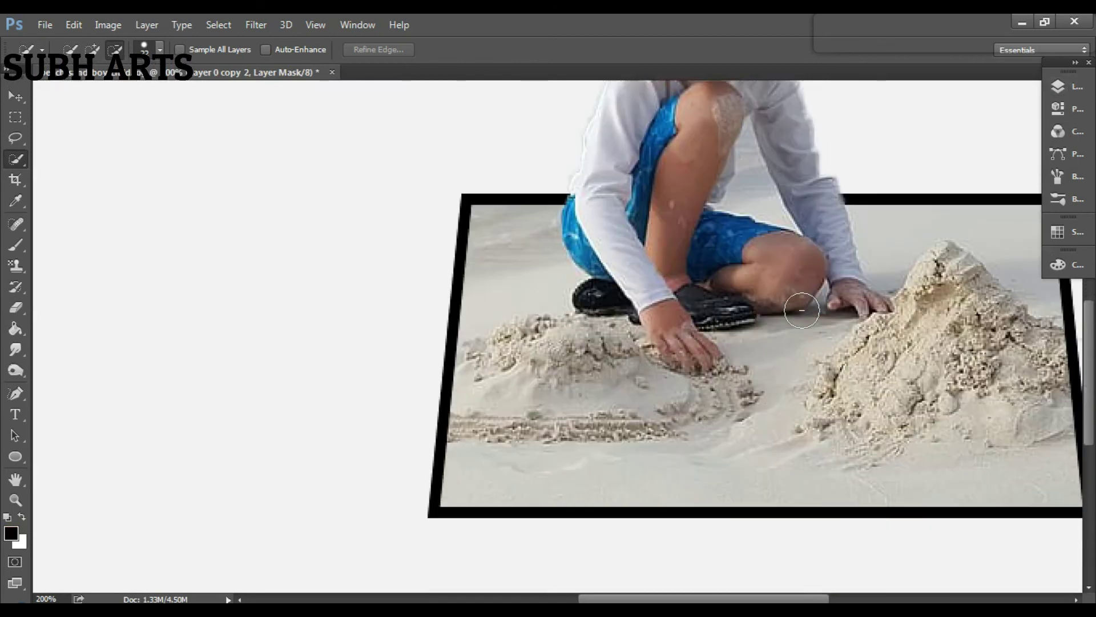
scroll(802, 309, "up", 2)
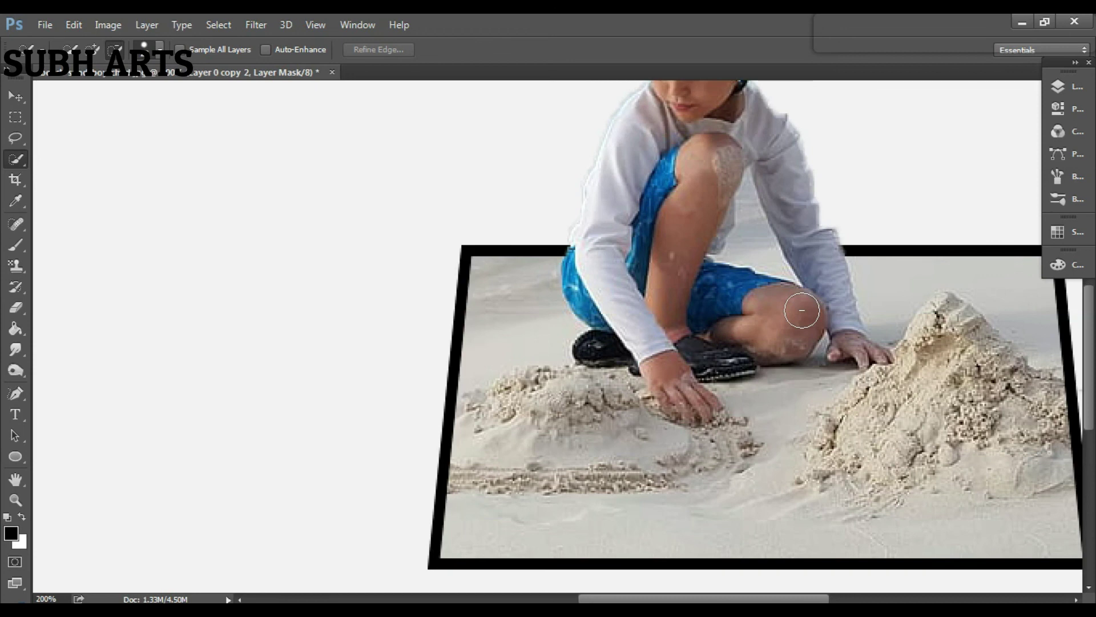
key("ctrl+minus")
key("ctrl+minus")
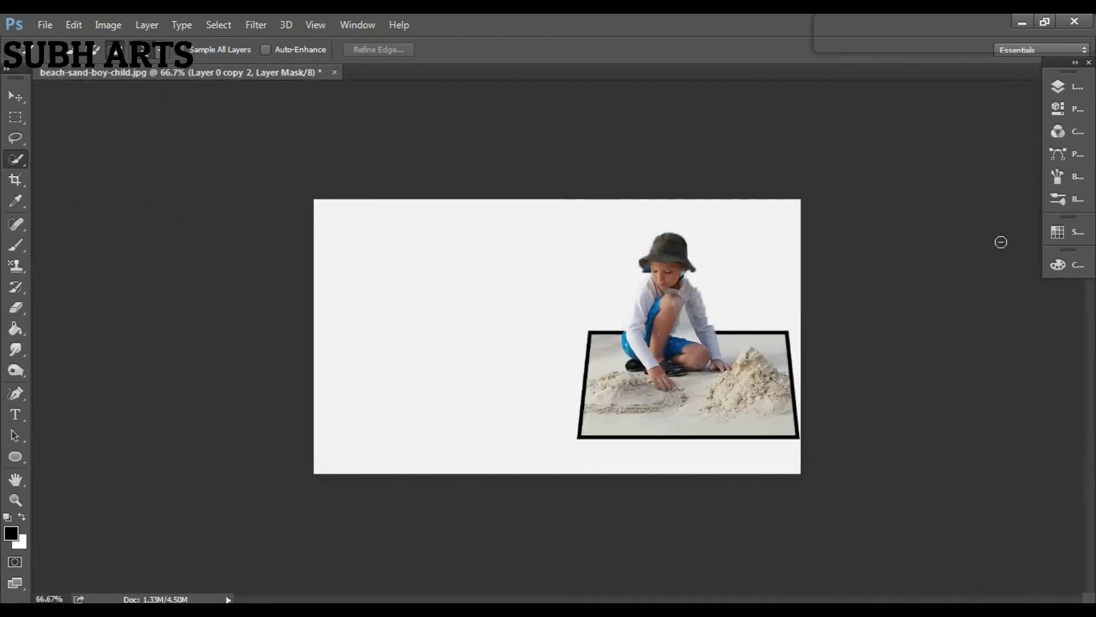
Step: Select Layer 0 copy, the boy layer, Color Fill 1 and Layer 0, and merge them
left_click(1060, 86)
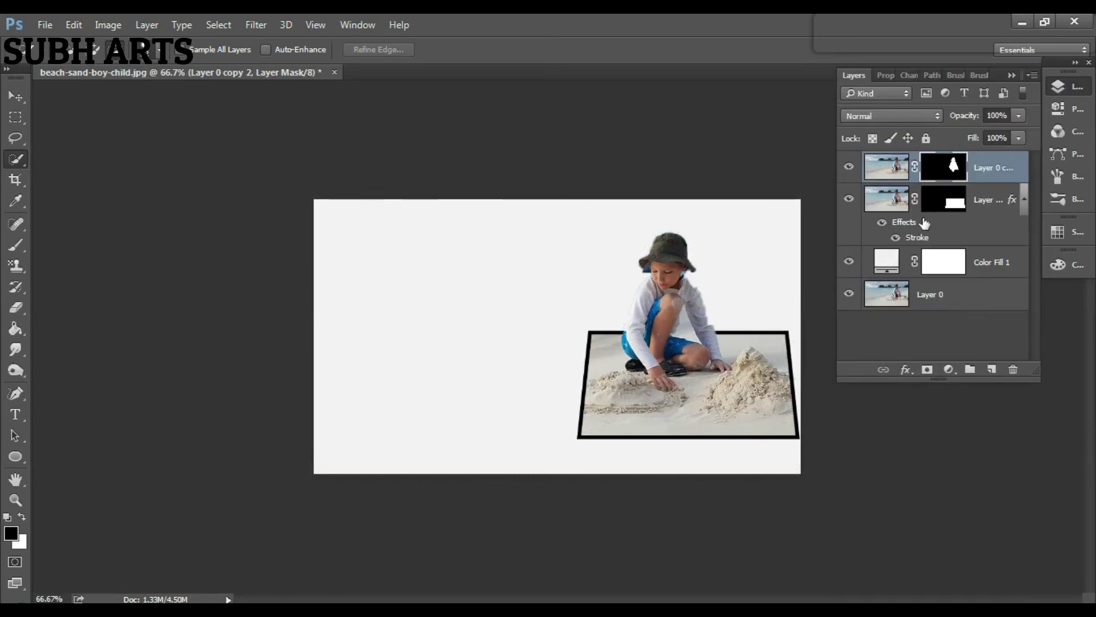
left_click(998, 179, "ctrl")
left_click(987, 204)
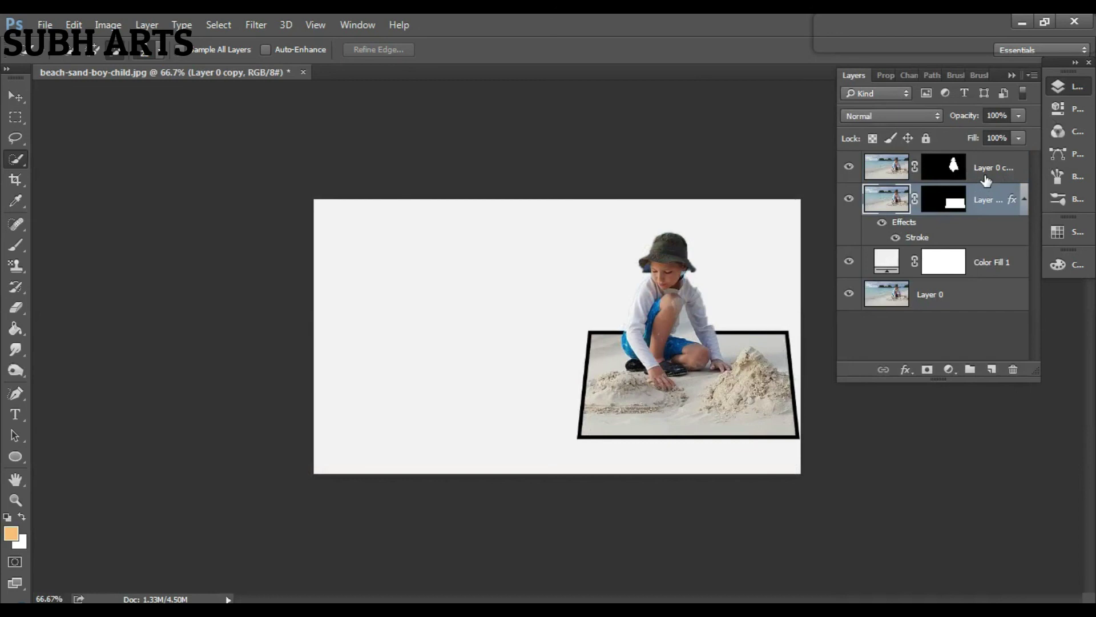
left_click(986, 172, "ctrl")
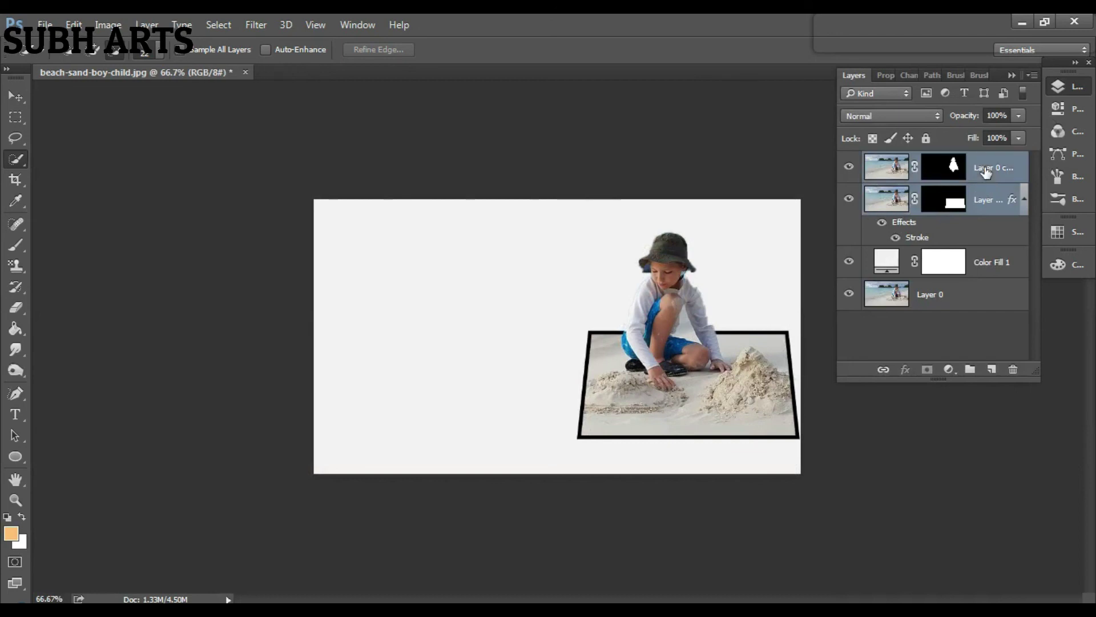
left_click(981, 260, "ctrl")
left_click(966, 297, "ctrl")
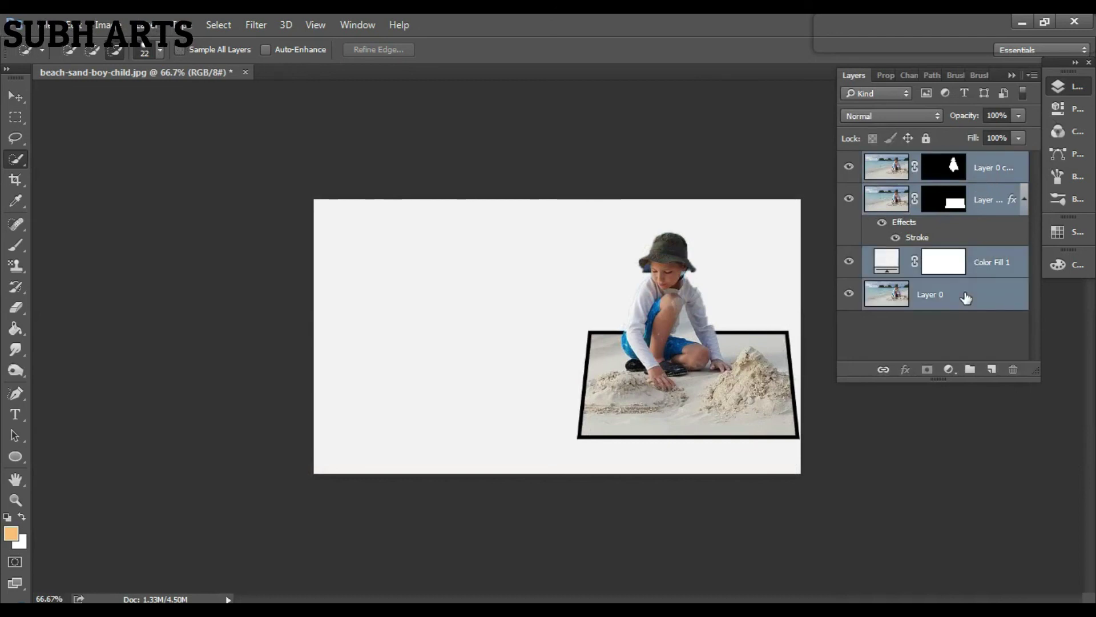
right_click(966, 297)
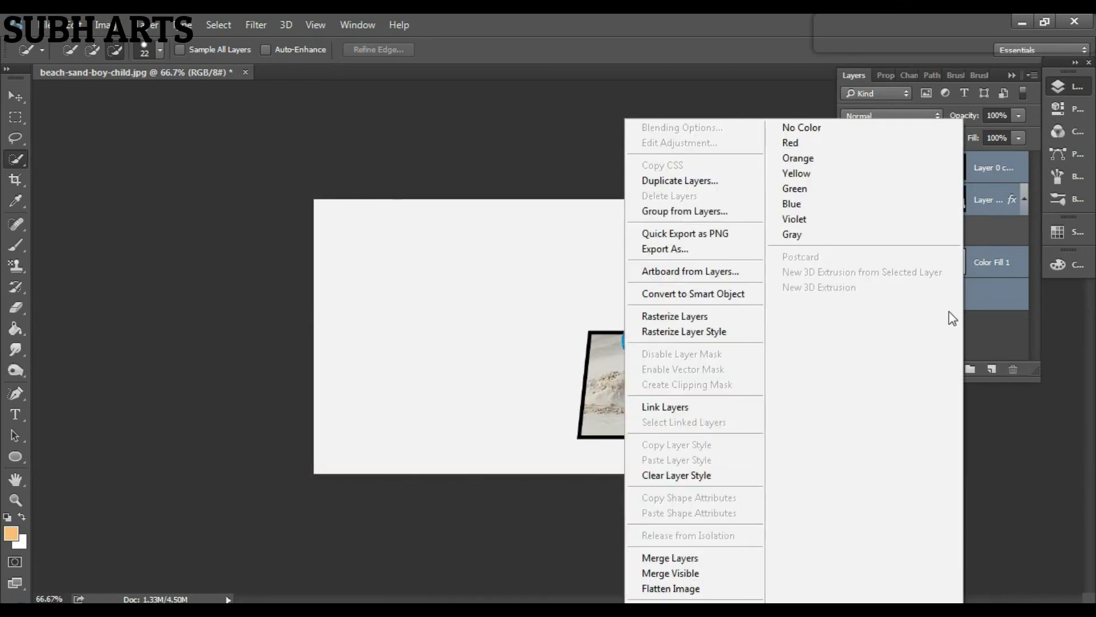
left_click(701, 557)
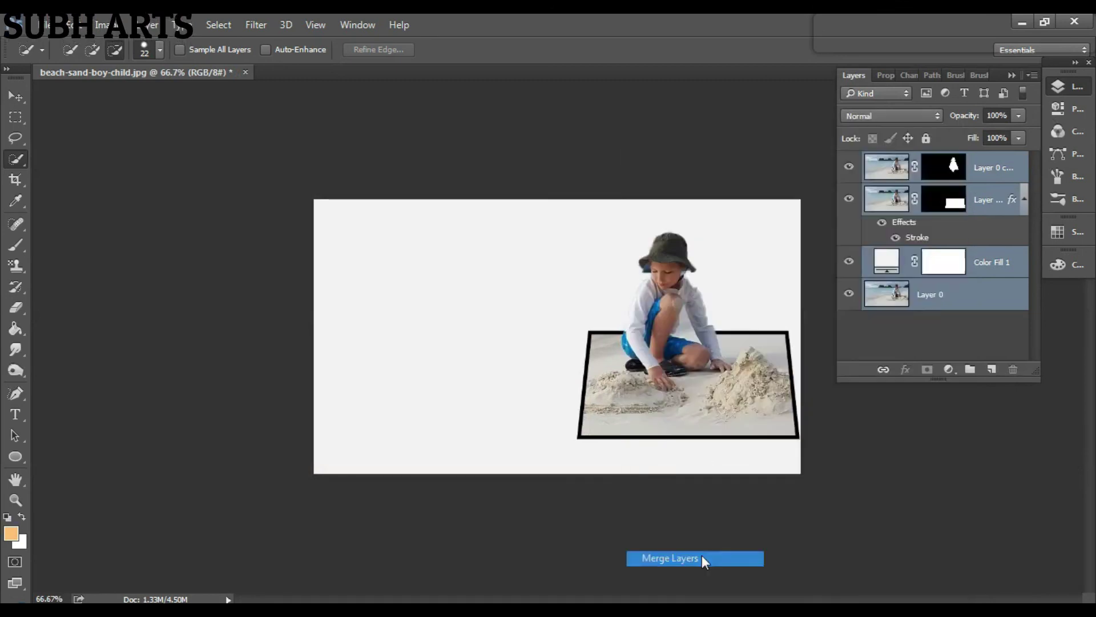